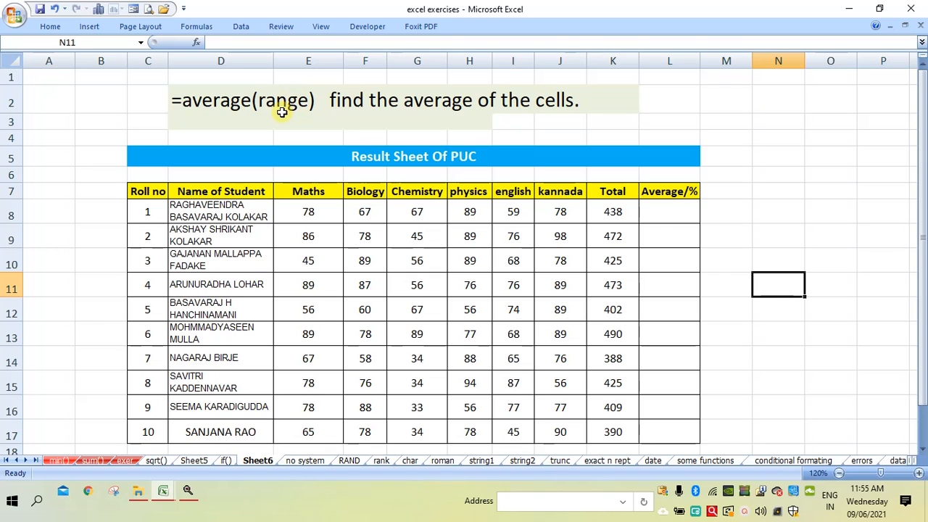
Calculate the first student's average in L8 with =AVERAGE(E8:J8) and fill the formula down to L17
left_click(661, 212)
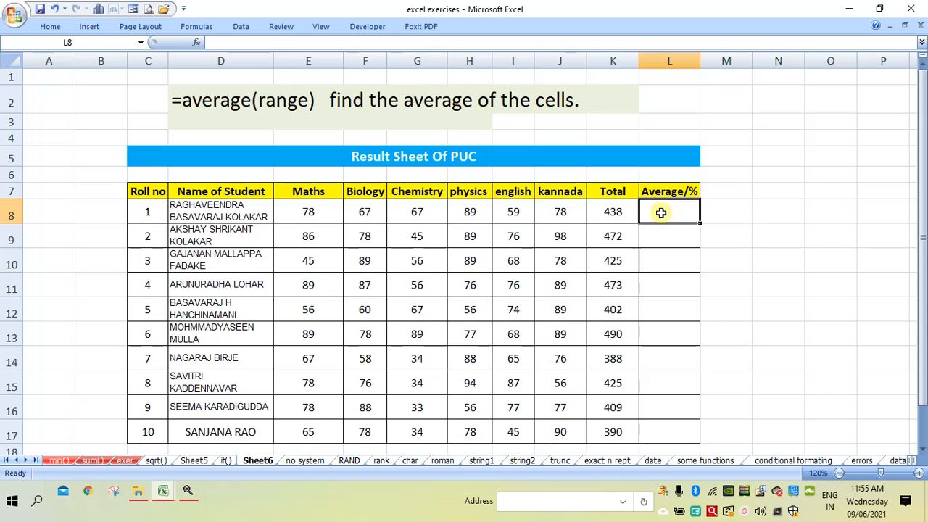
type("=")
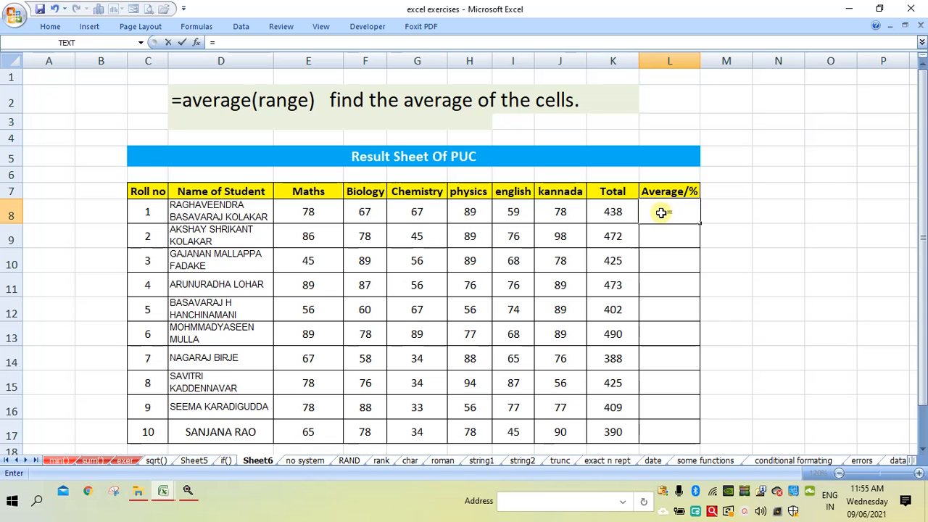
type("average")
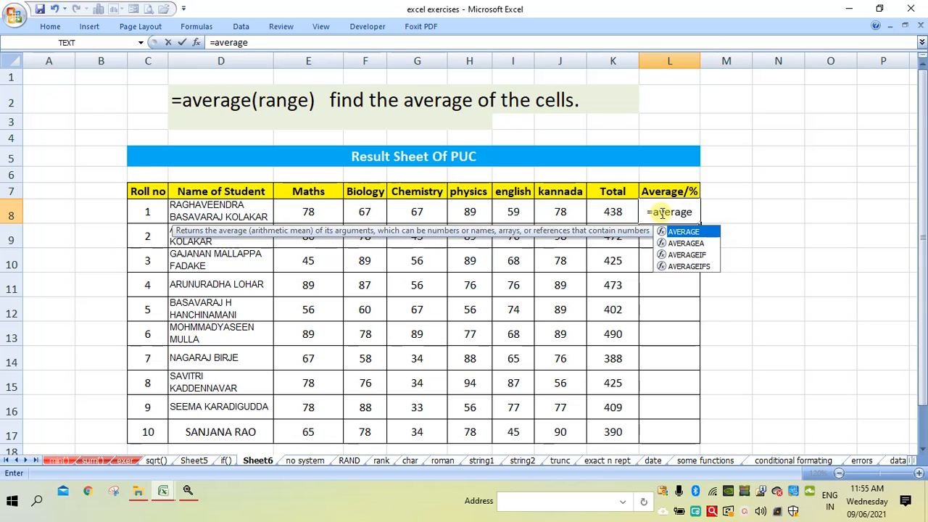
type("(")
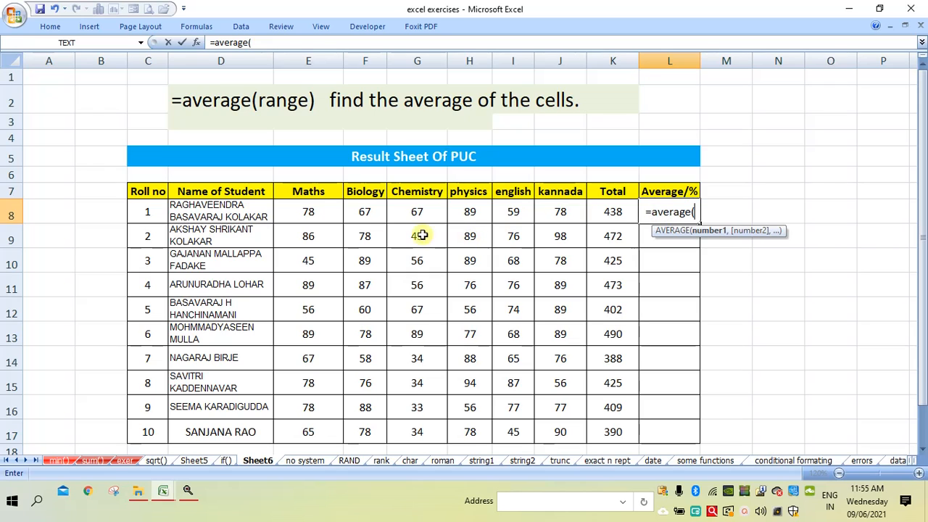
left_click(298, 209)
left_click_drag(298, 208, 549, 209)
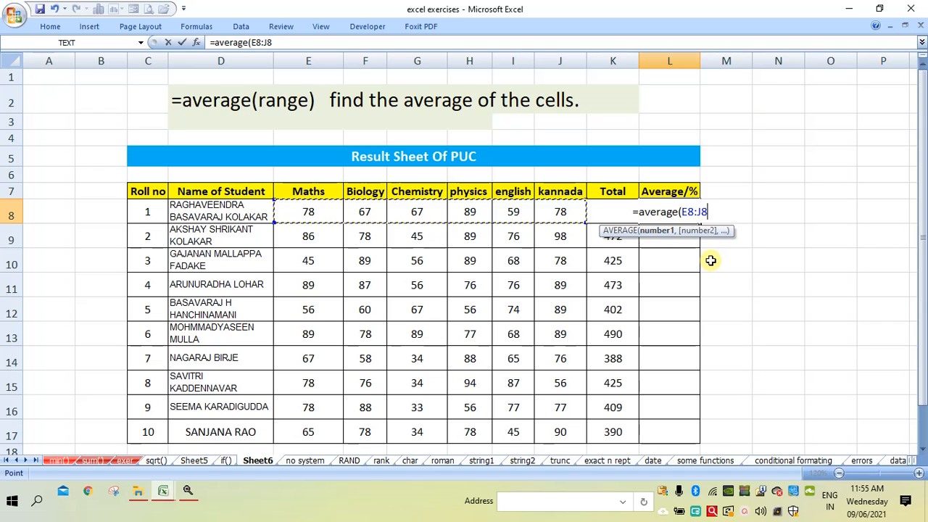
type(")")
key("Return")
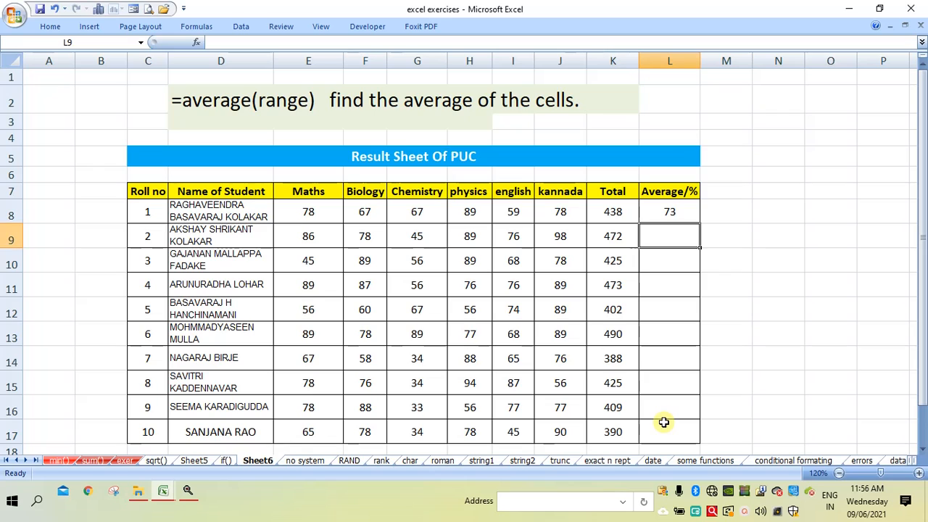
left_click(688, 211)
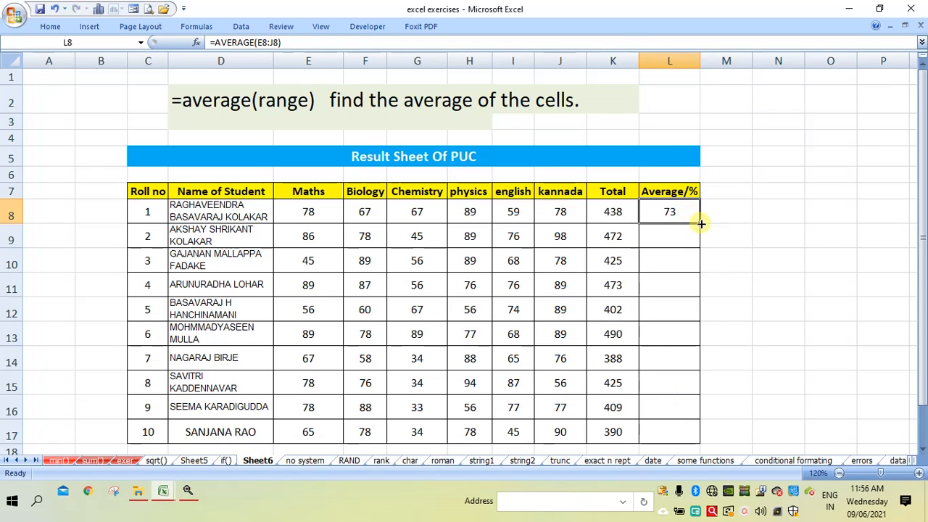
left_click_drag(701, 224, 701, 434)
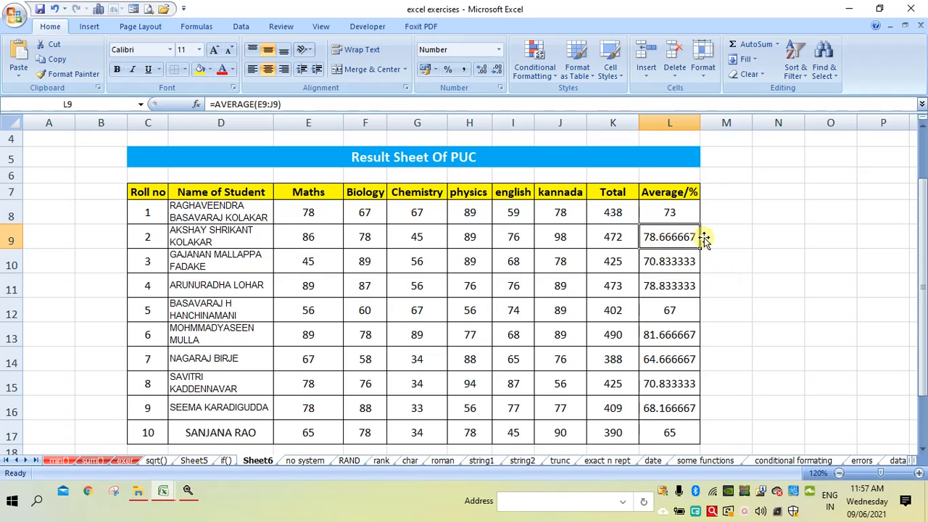
Reduce the displayed decimals of the average in L9 to zero decimal places
left_click(500, 73)
left_click(499, 73)
left_click(499, 73)
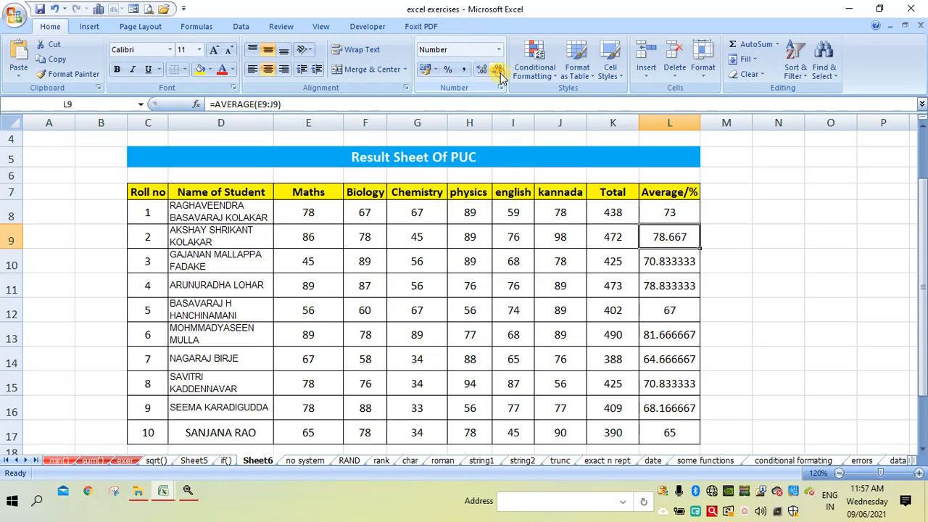
left_click(499, 73)
left_click(501, 78)
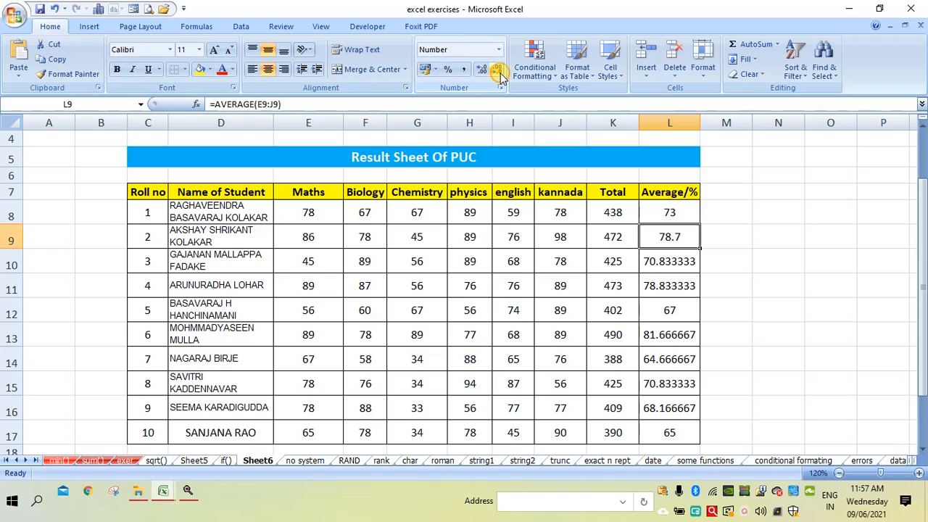
left_click(502, 78)
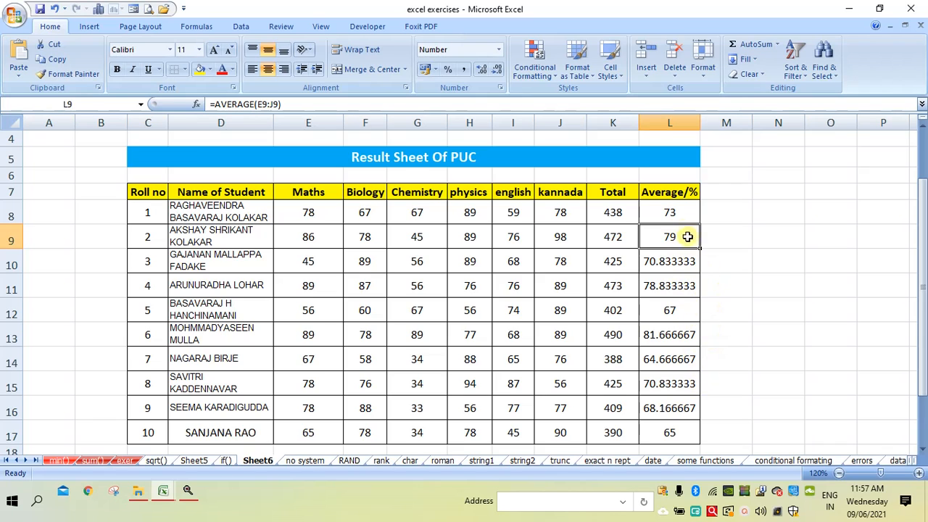
Format all averages in L8:L17 to show zero decimal places
left_click_drag(681, 218, 669, 432)
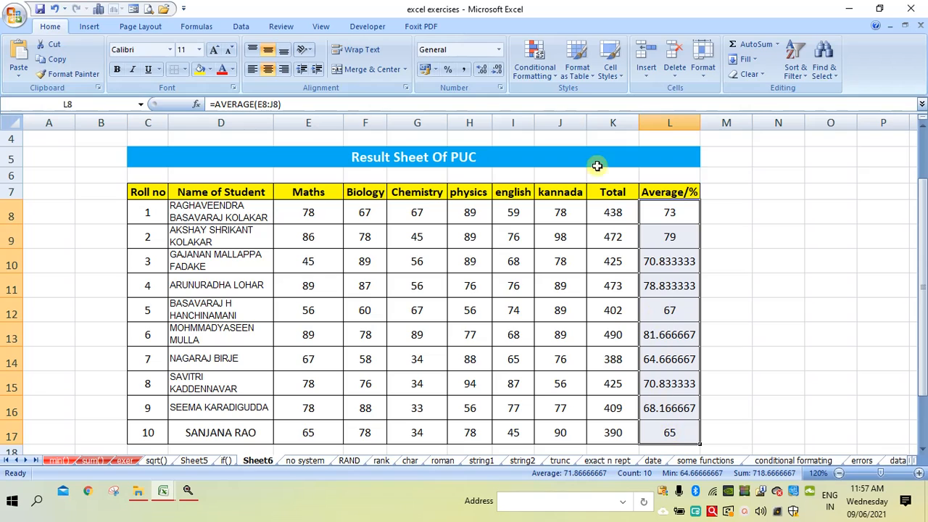
left_click(481, 70)
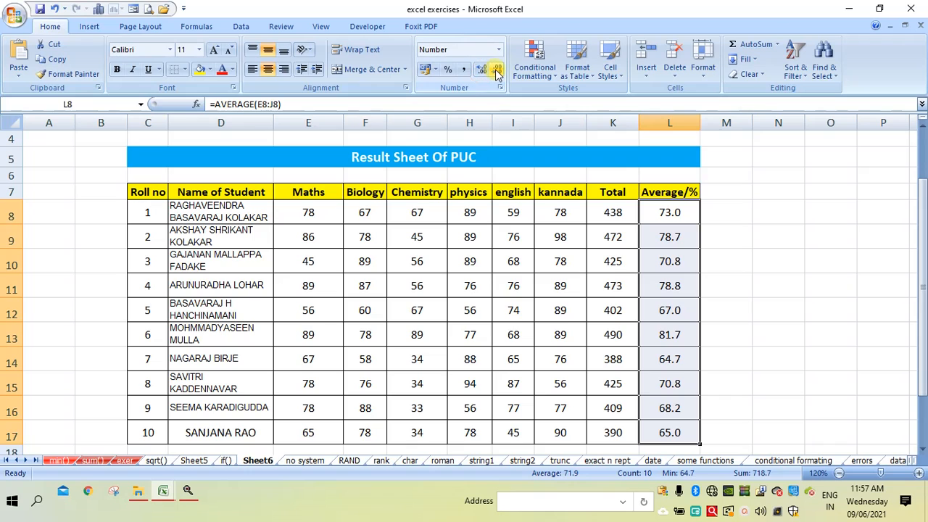
left_click(496, 70)
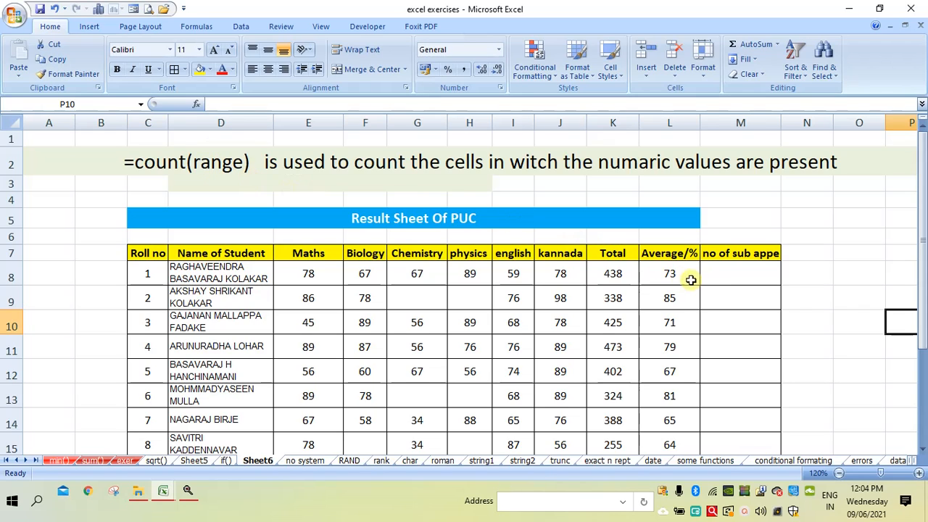
Count the first student's appeared subjects in M8 with the formula =COUNT(E8:J8)
left_click(716, 278)
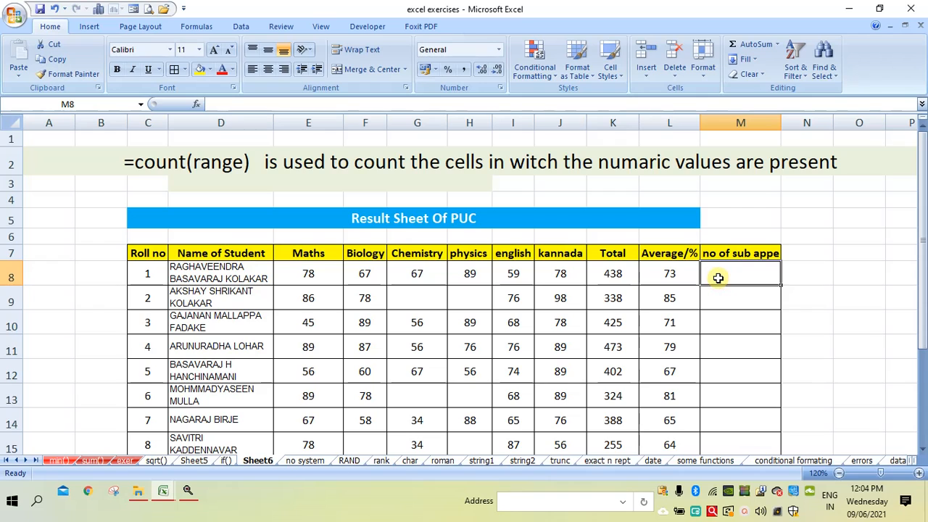
type("=")
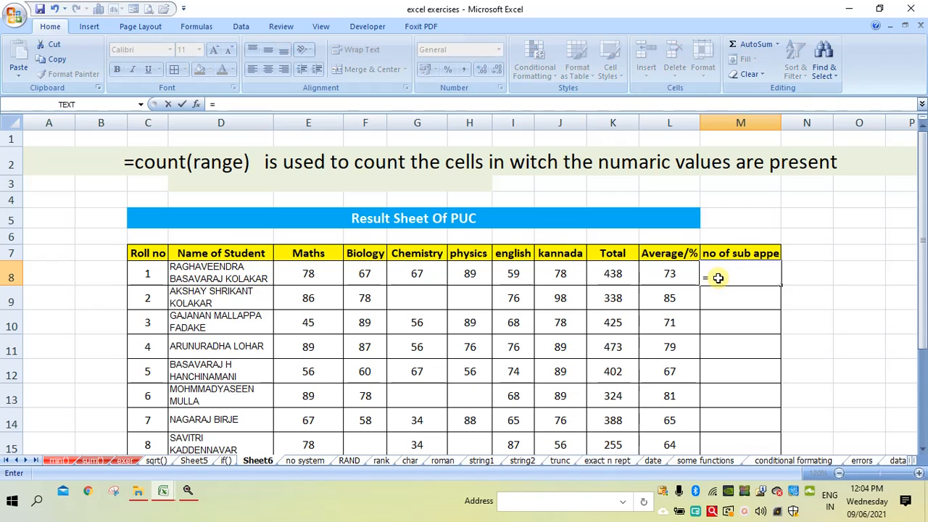
type("coun")
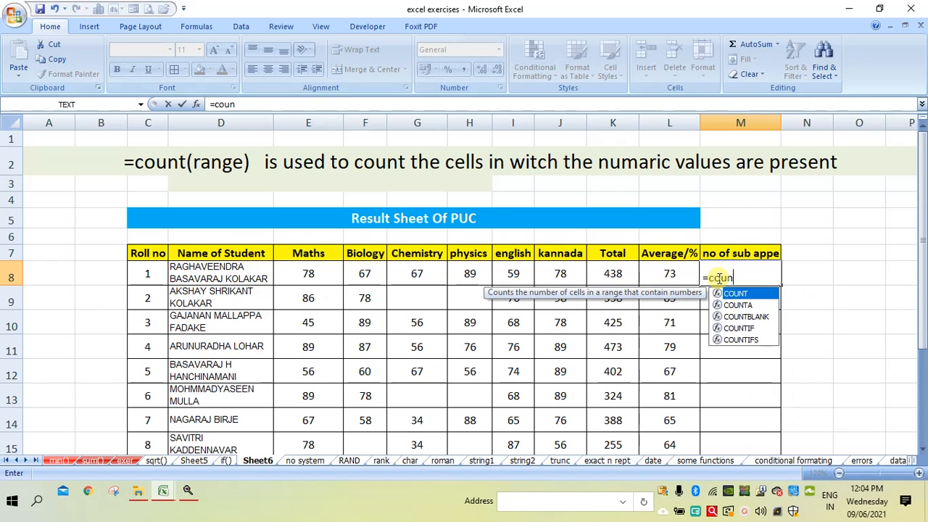
type("t(")
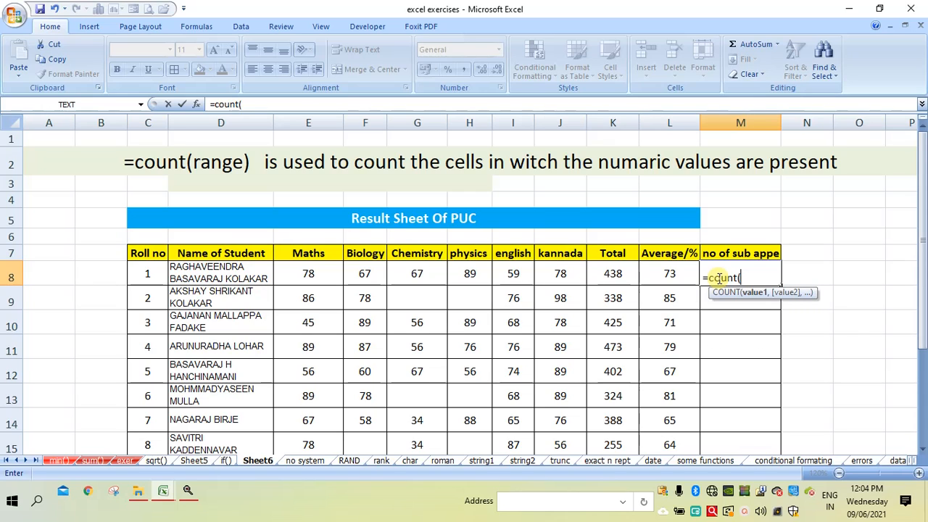
left_click(322, 274)
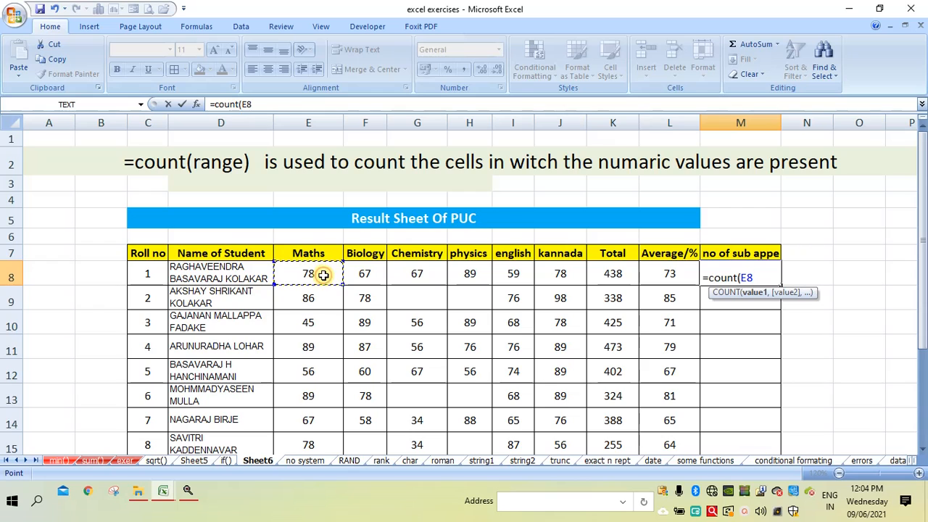
left_click_drag(323, 274, 555, 274)
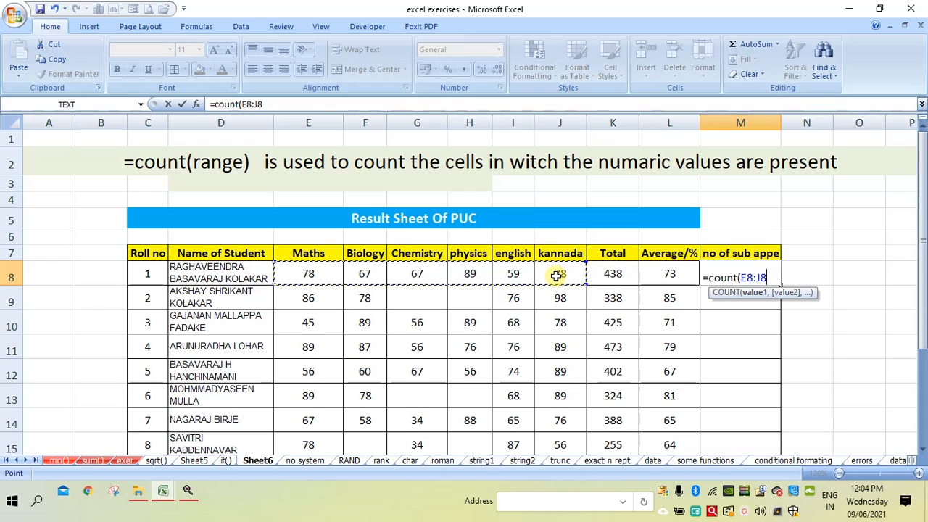
type(")")
key("Return")
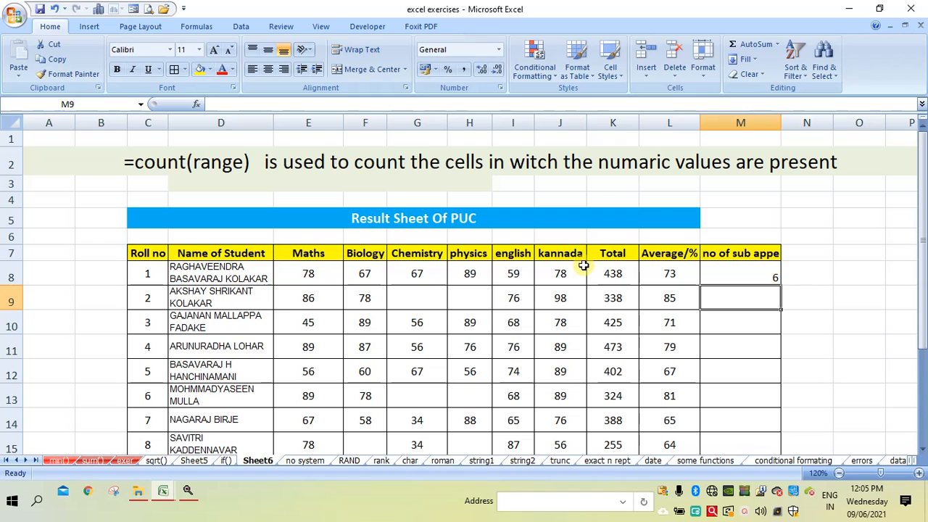
Count the second student's appeared subjects in M9 with the formula =COUNT(E9:J9)
type("=")
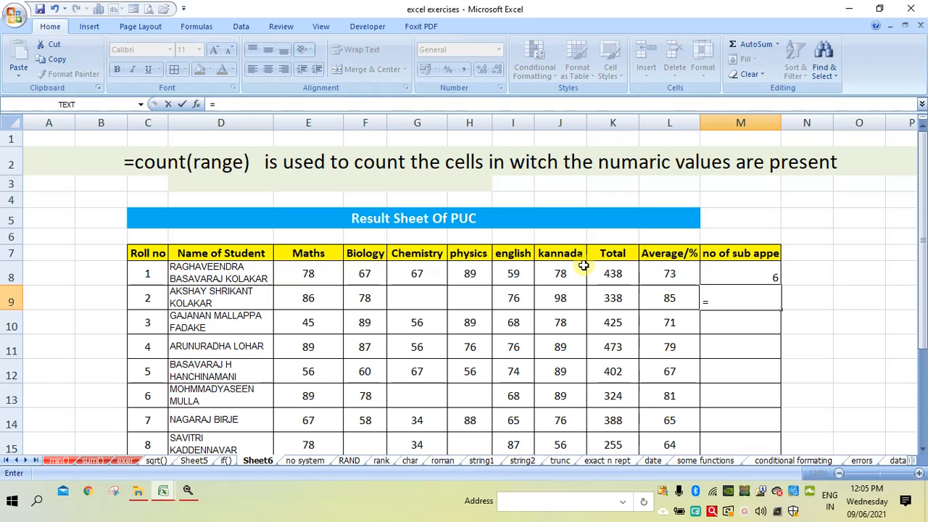
type("coun")
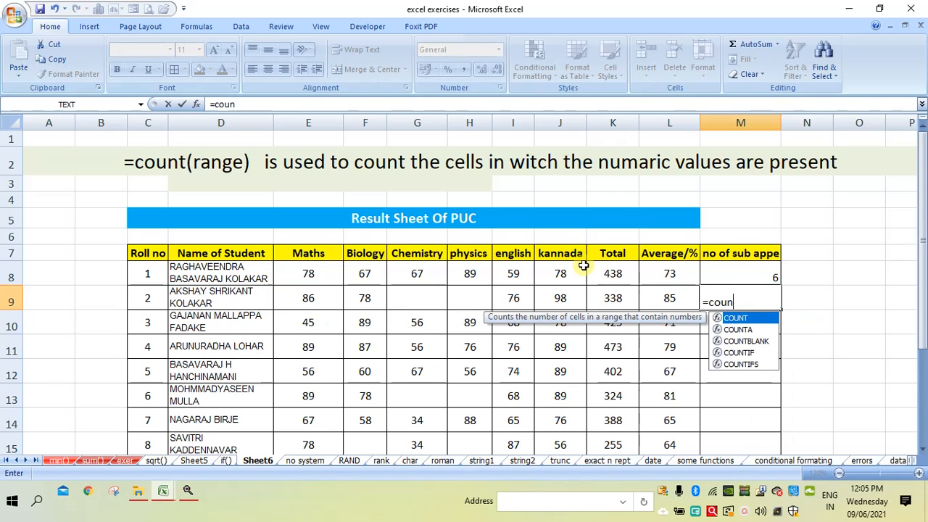
type("t(")
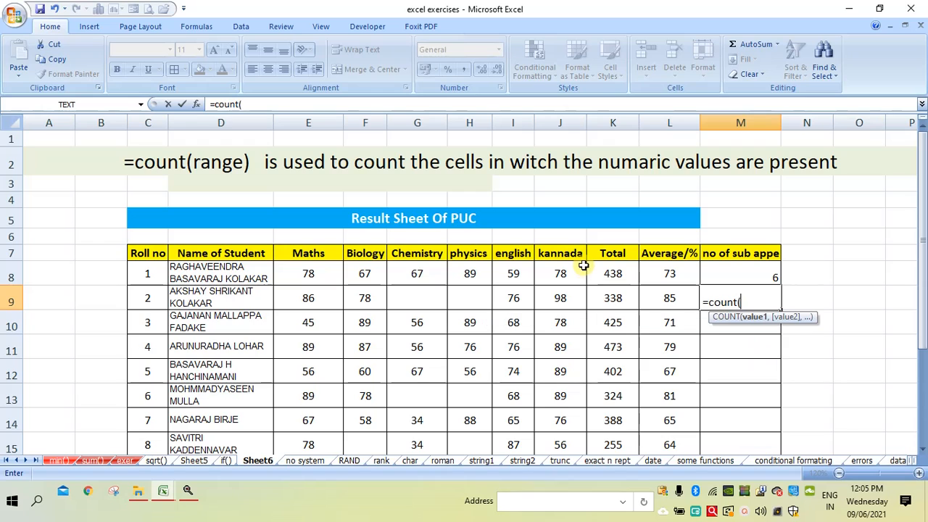
left_click(299, 299)
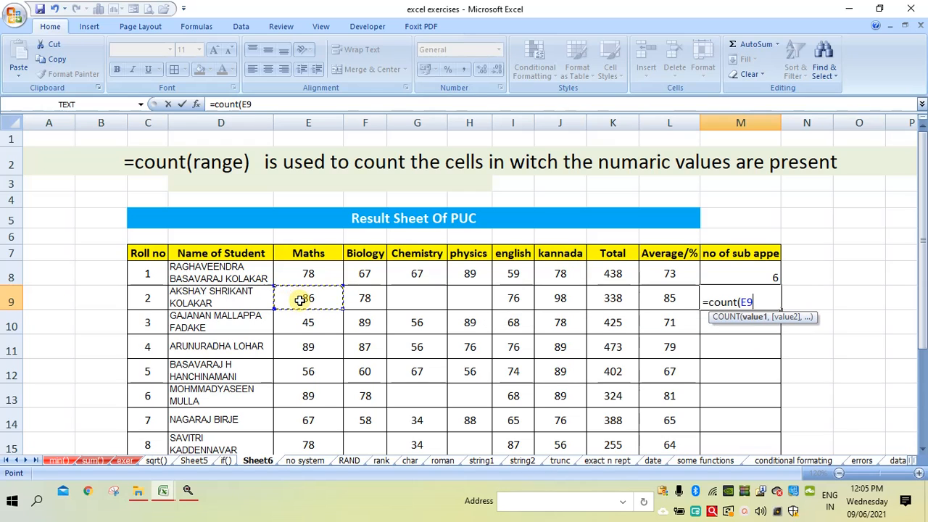
left_click_drag(300, 299, 549, 307)
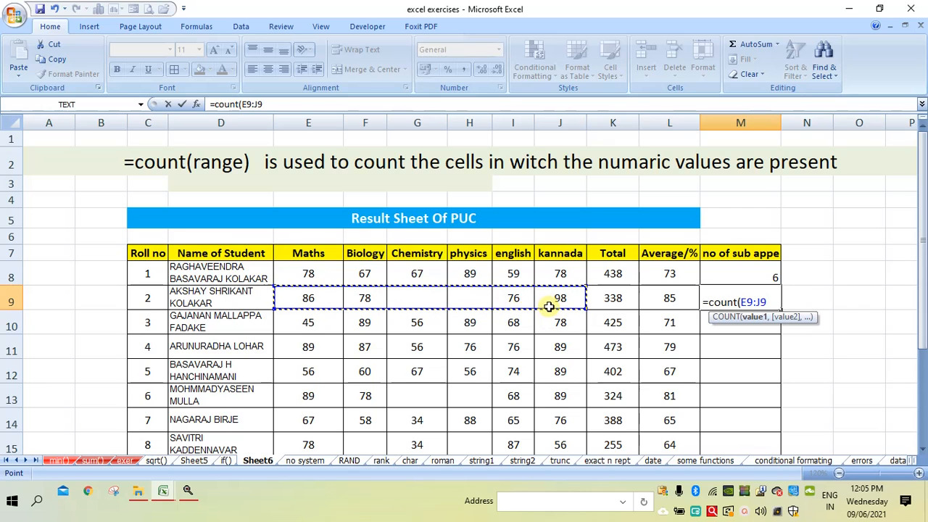
type(")")
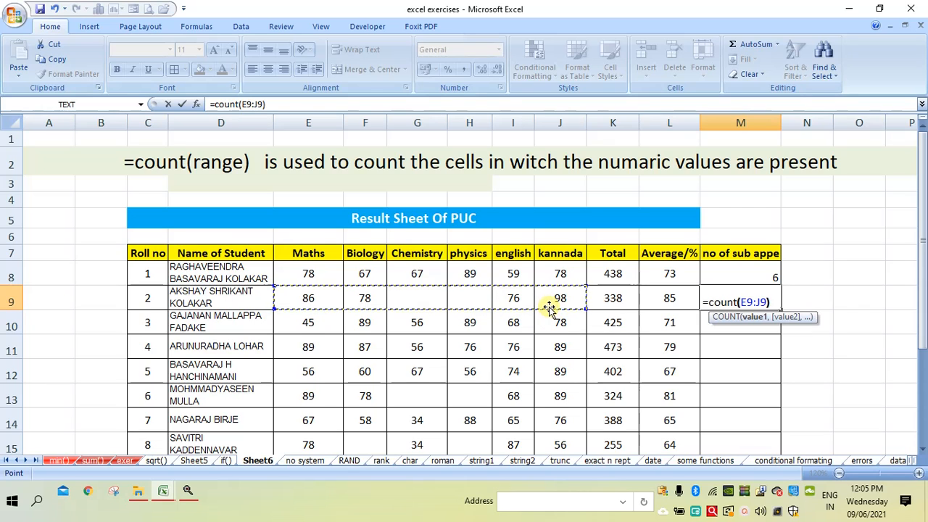
key("Return")
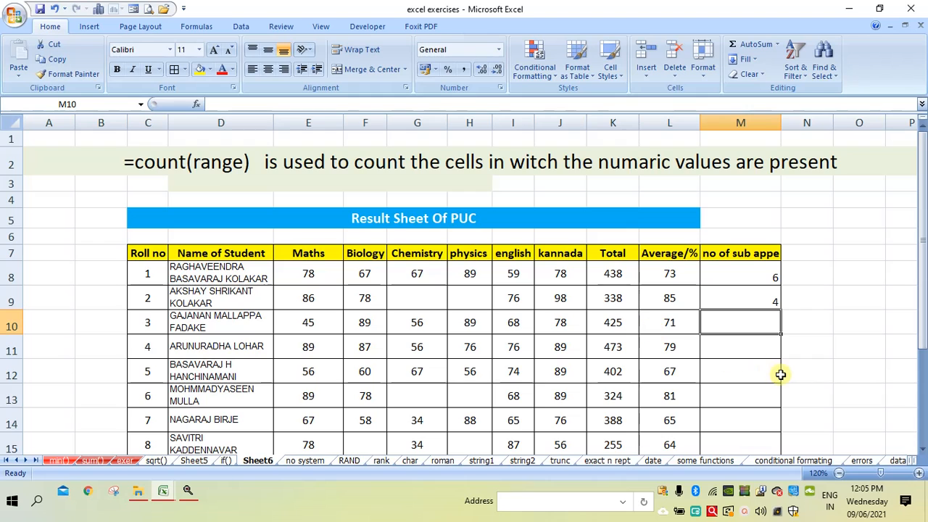
Fill the COUNT formula from M9 down to M17 for the remaining students
left_click(923, 449)
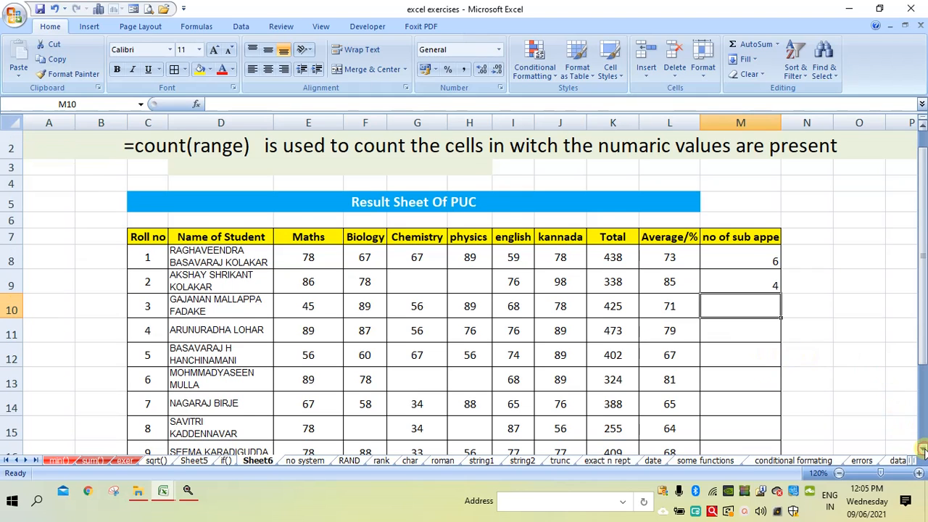
left_click(923, 450)
left_click(923, 449)
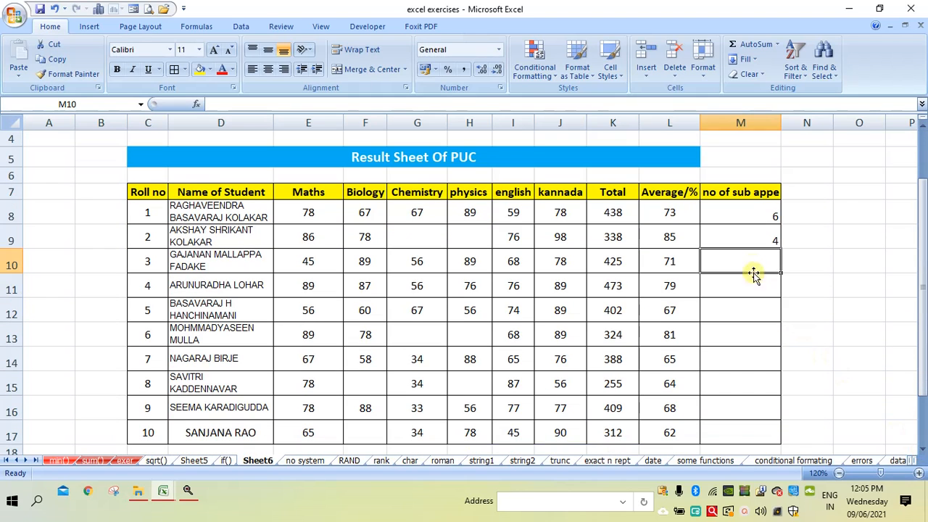
left_click(740, 235)
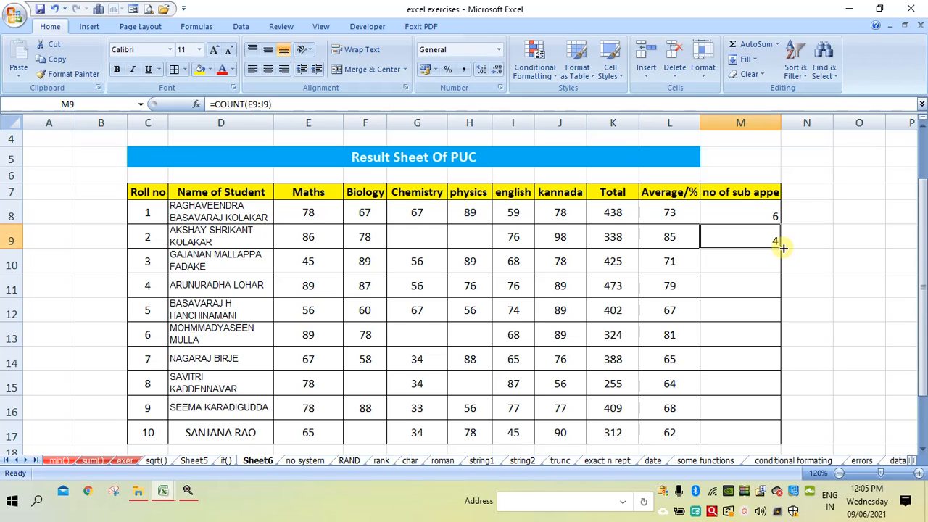
left_click_drag(782, 248, 773, 435)
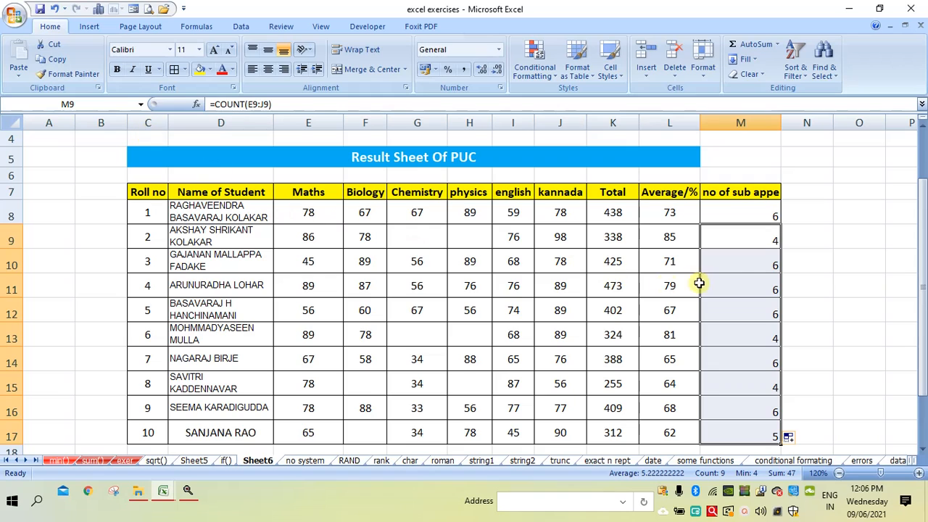
Centre the subject counts in M9:M17 horizontally and vertically, and centre M8 horizontally
left_click(267, 69)
left_click(269, 50)
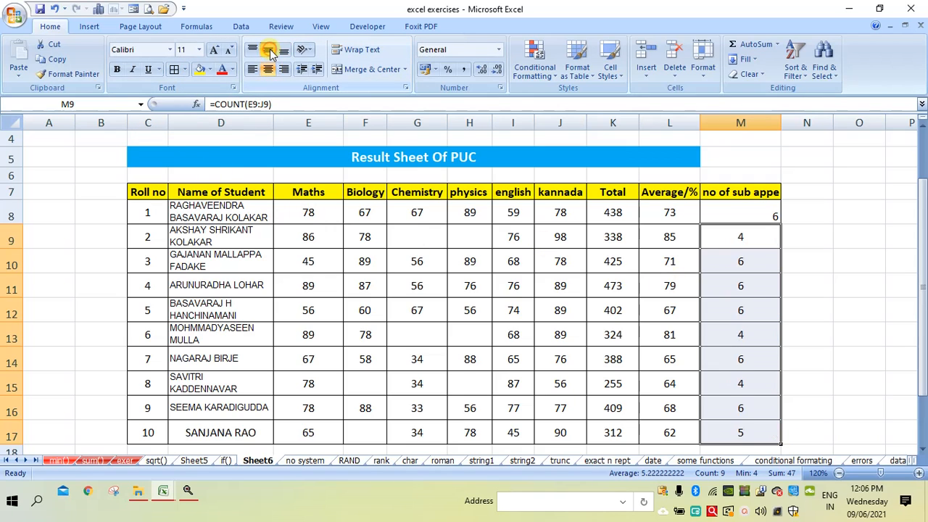
left_click(734, 210)
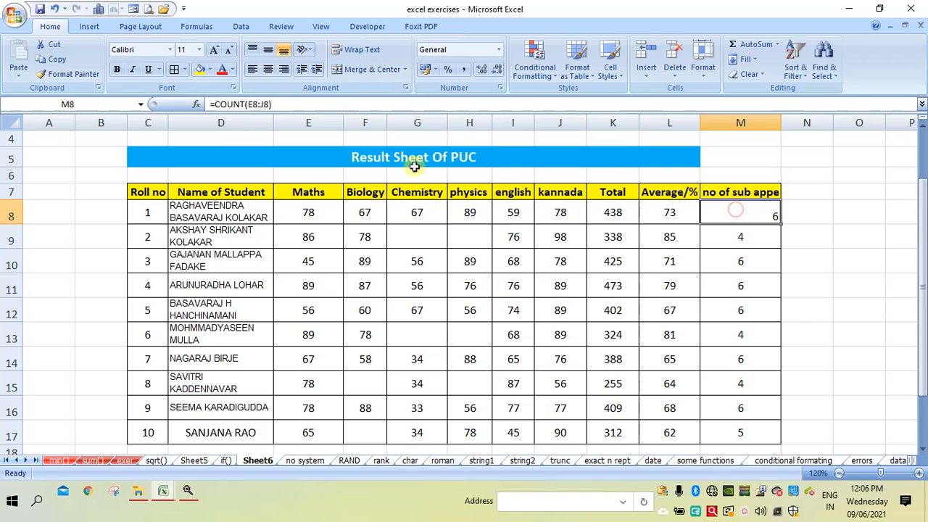
left_click(267, 70)
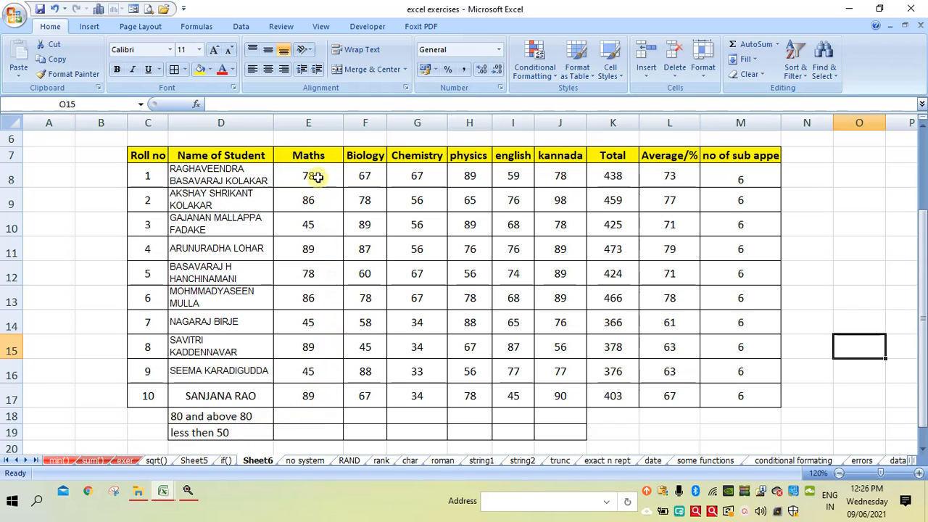
Enter a COUNTIF formula in E18 for Maths marks E8:E17 with the criterion >=80, accepting the proposed formula correction
left_click(298, 418)
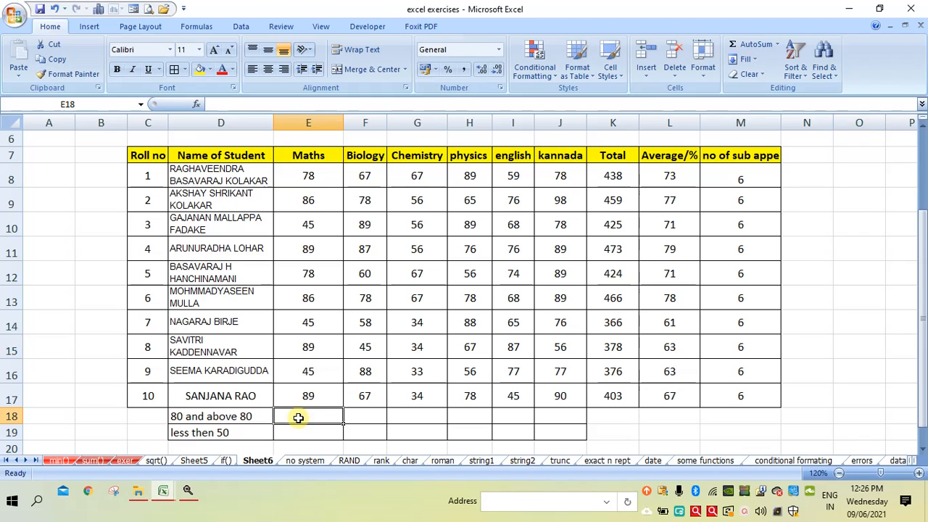
type("=")
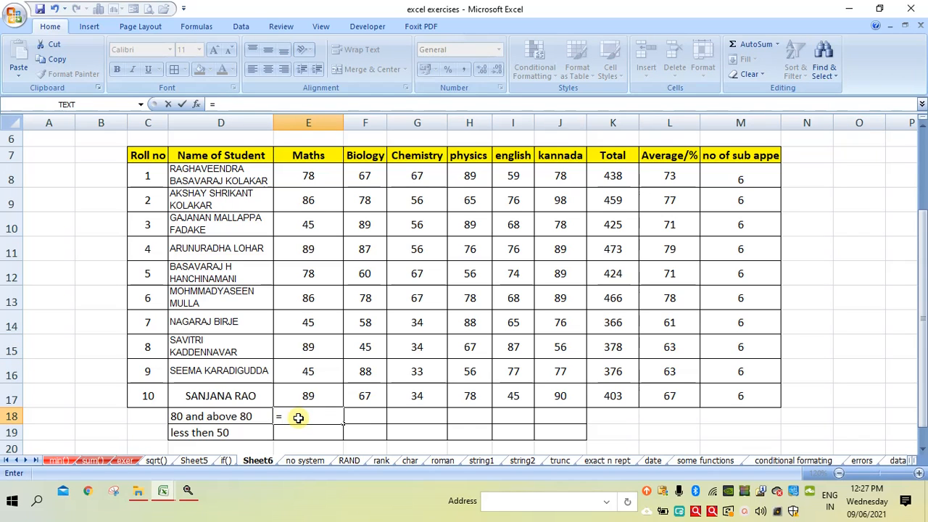
type("coun")
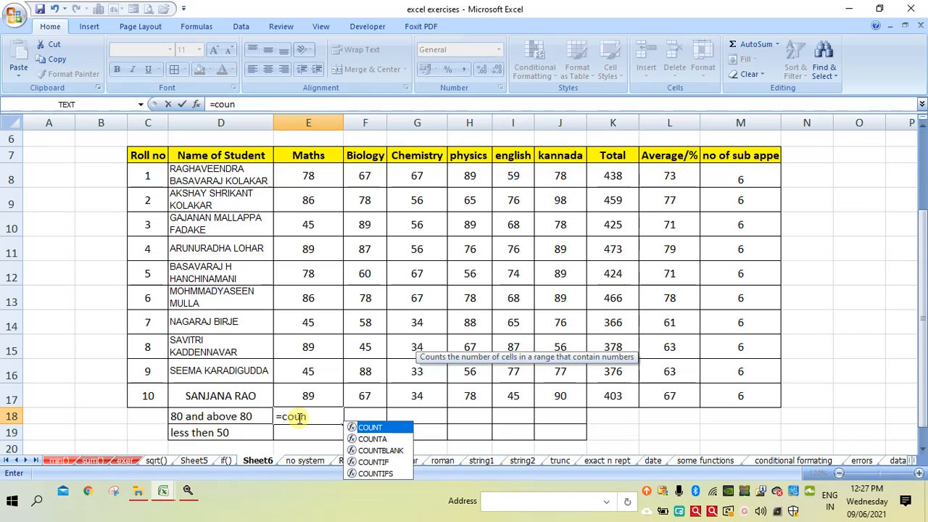
type("tif")
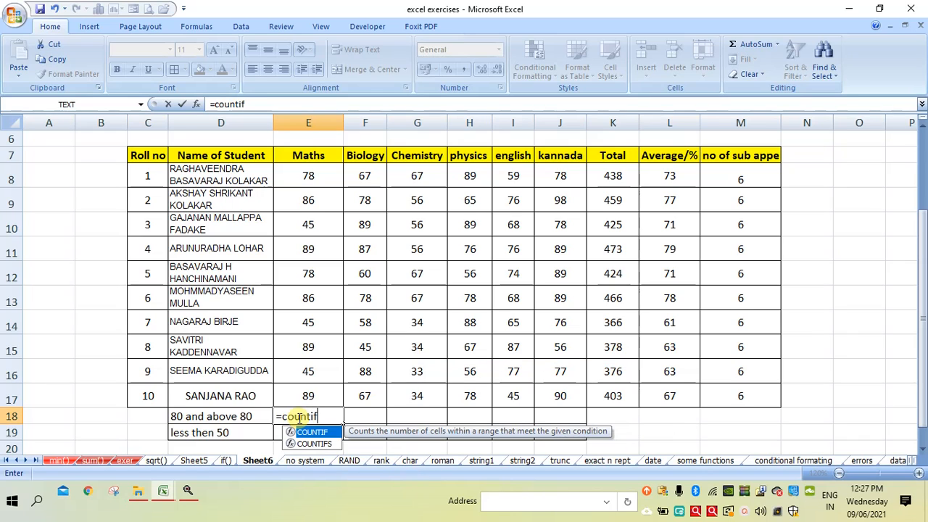
type("(")
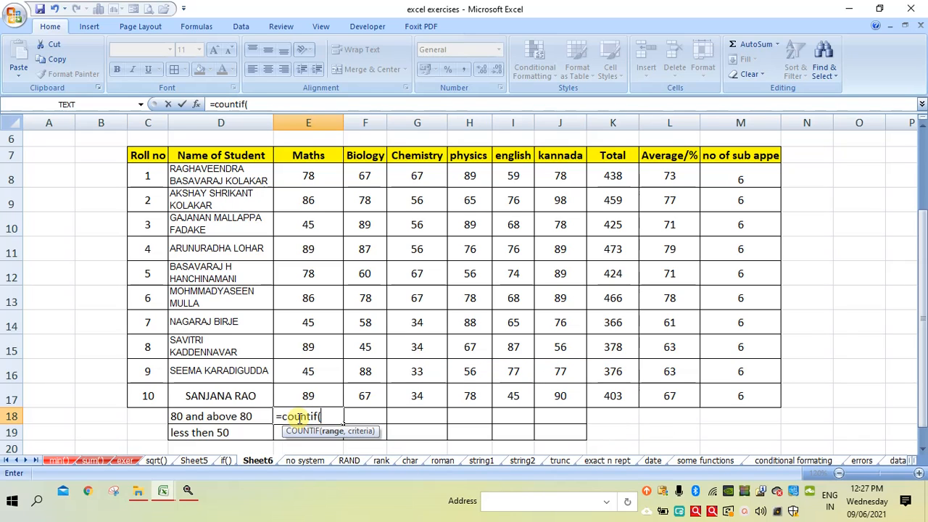
left_click_drag(314, 178, 319, 397)
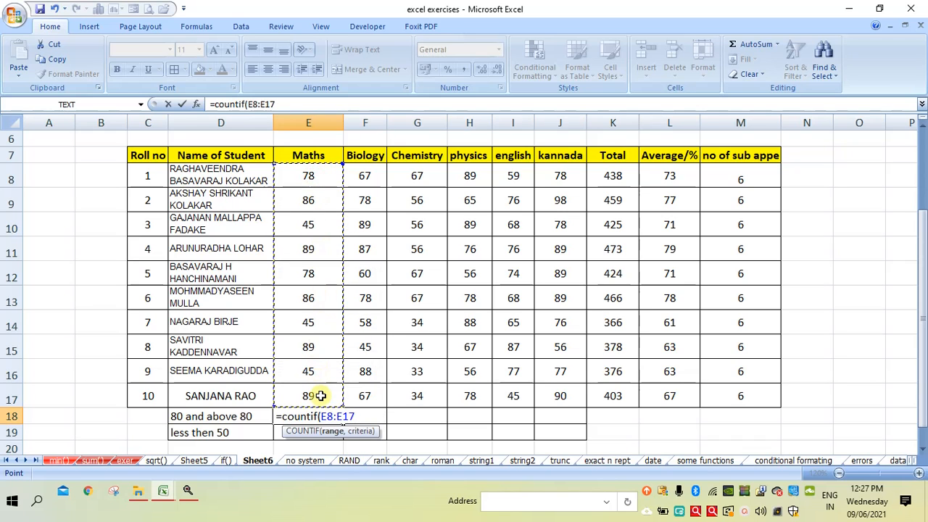
type(",")
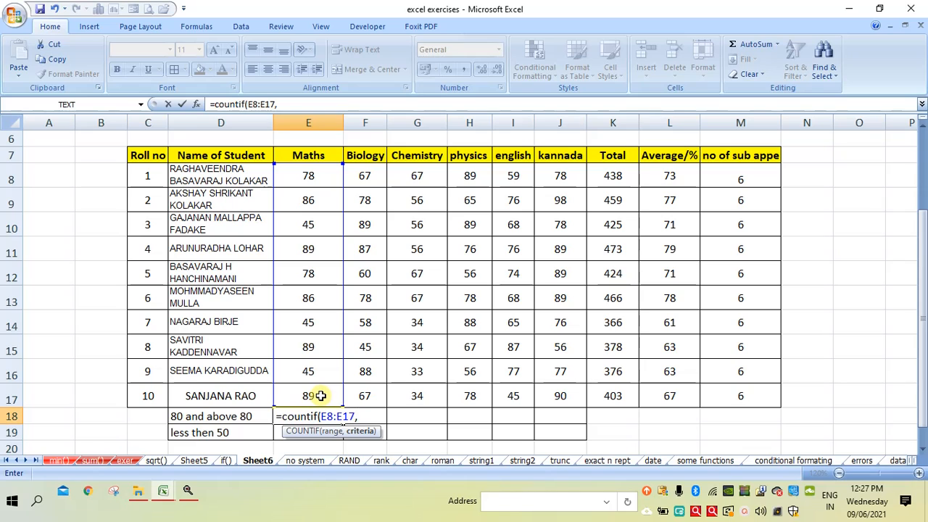
type("\"")
type(">")
type("=80")
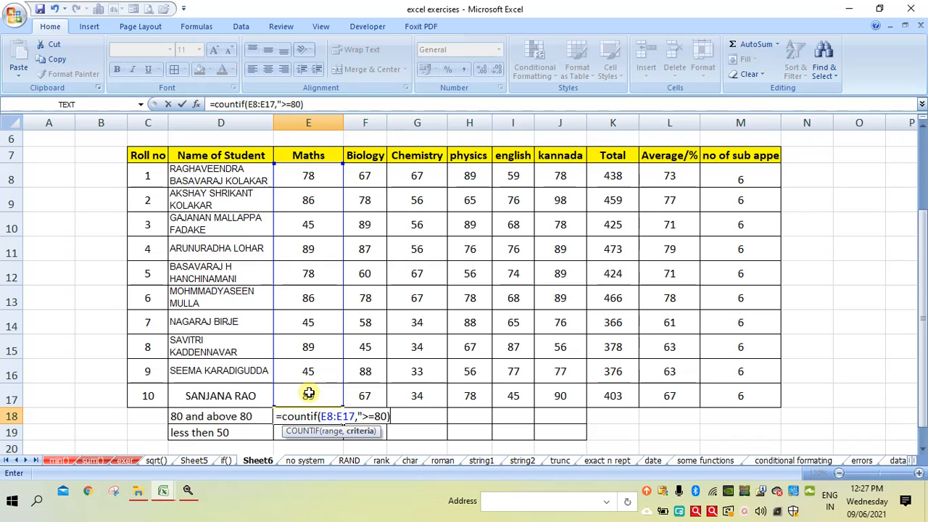
key("Return")
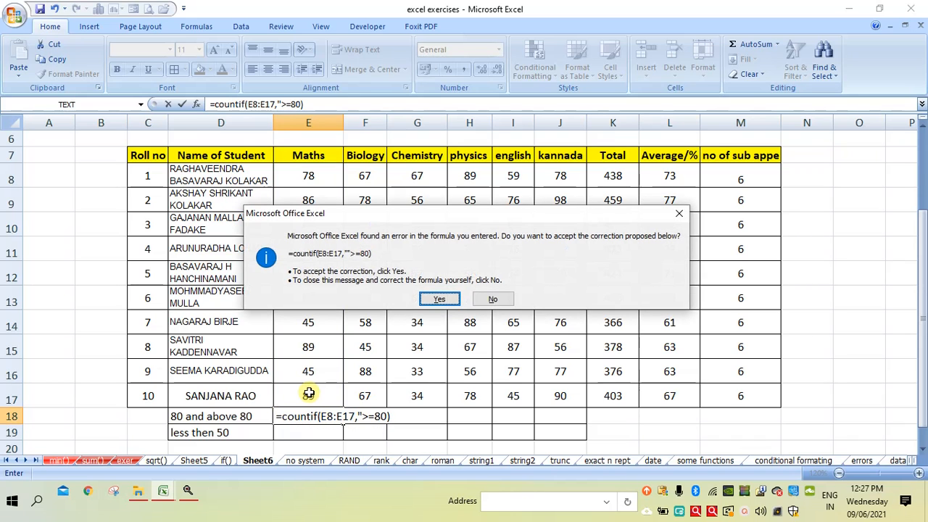
left_click(441, 298)
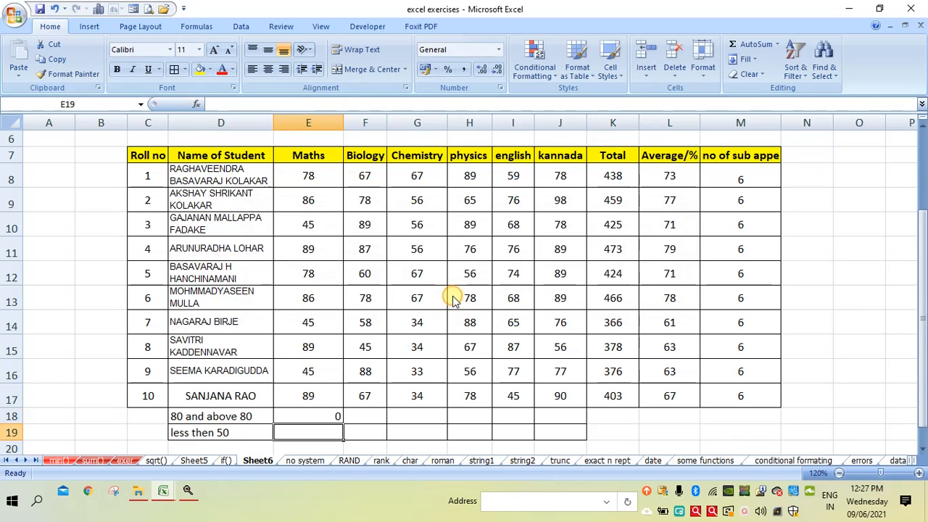
Fix the criterion's quotation marks in E18 so the formula reads =COUNTIF(E8:E17,">=80")
double_click(320, 415)
left_click(379, 416)
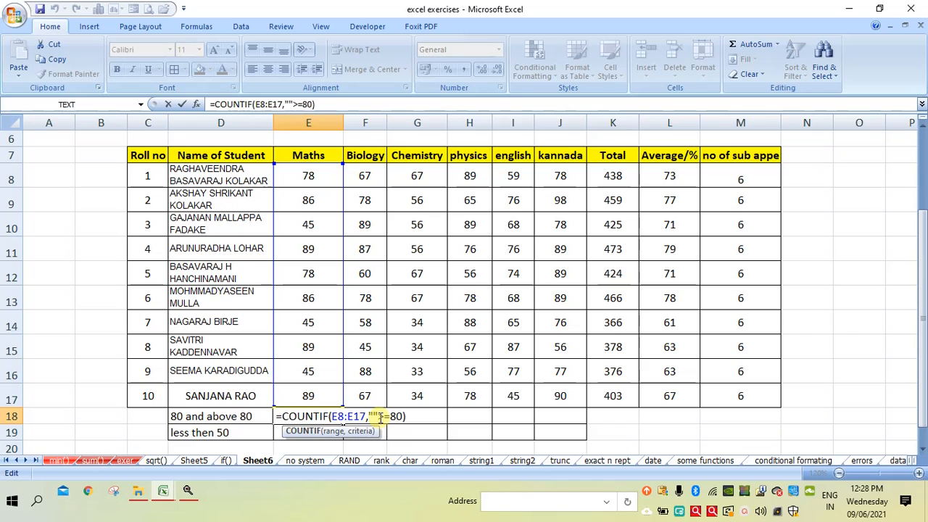
key("BackSpace")
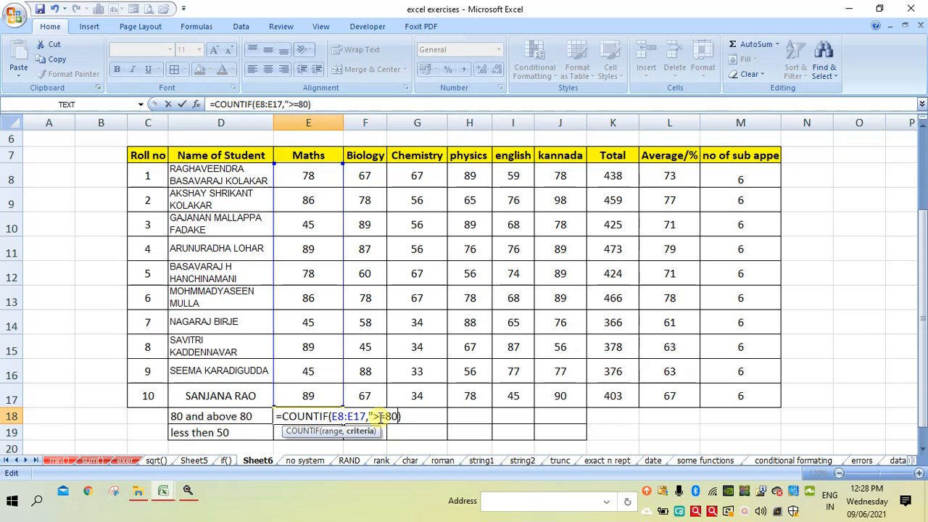
type("\"")
key("Return")
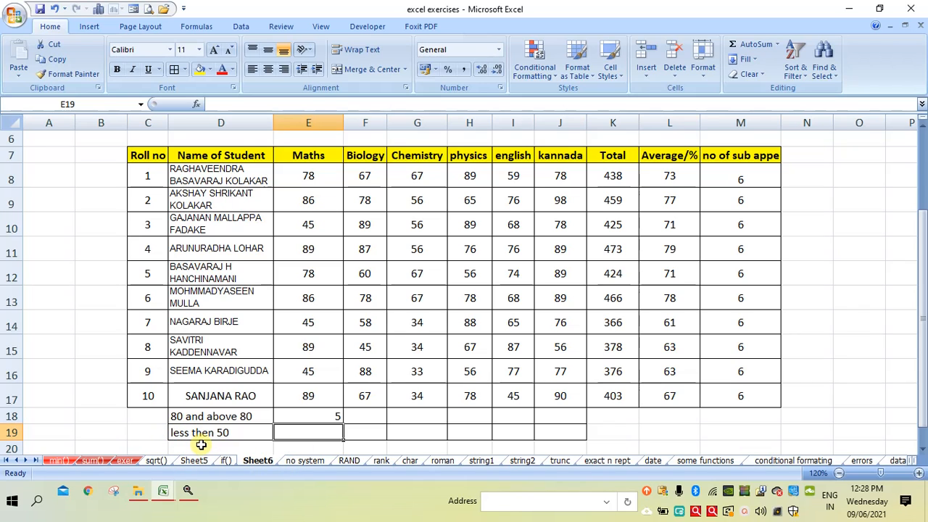
Count the Maths marks less than 50 in E19 with the formula =COUNTIF(E8:E17,"<50")
type("=")
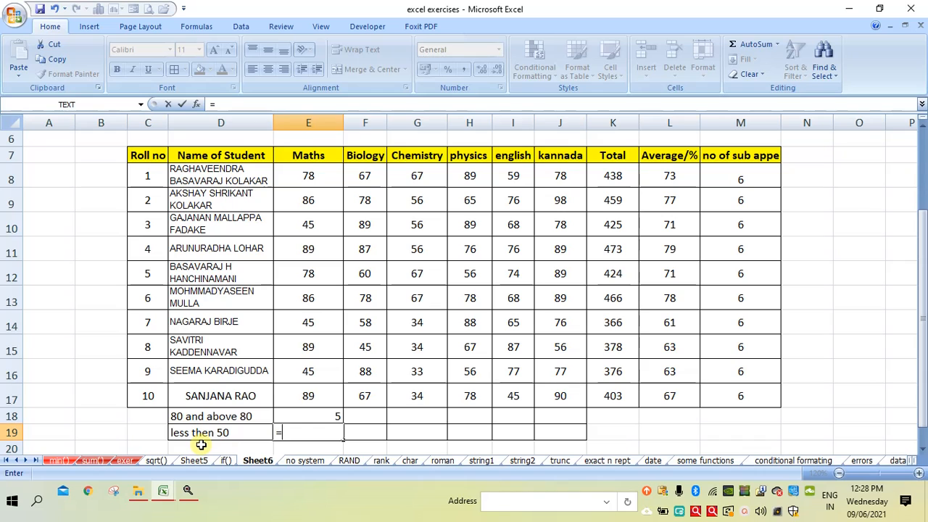
type("cou")
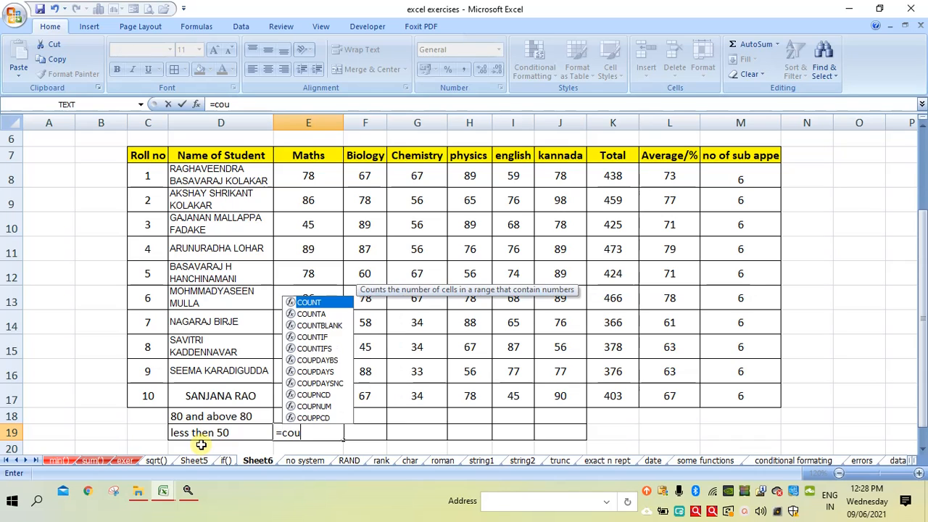
type("nif")
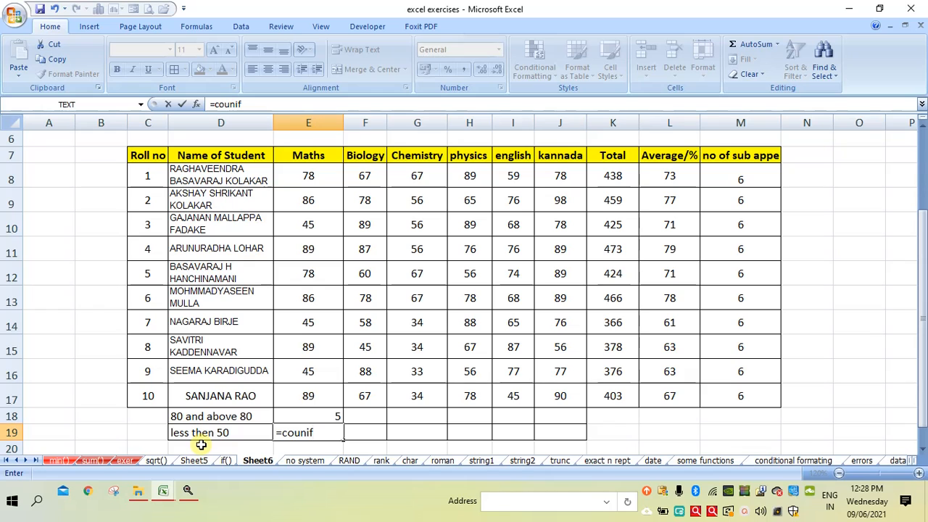
key("BackSpace")
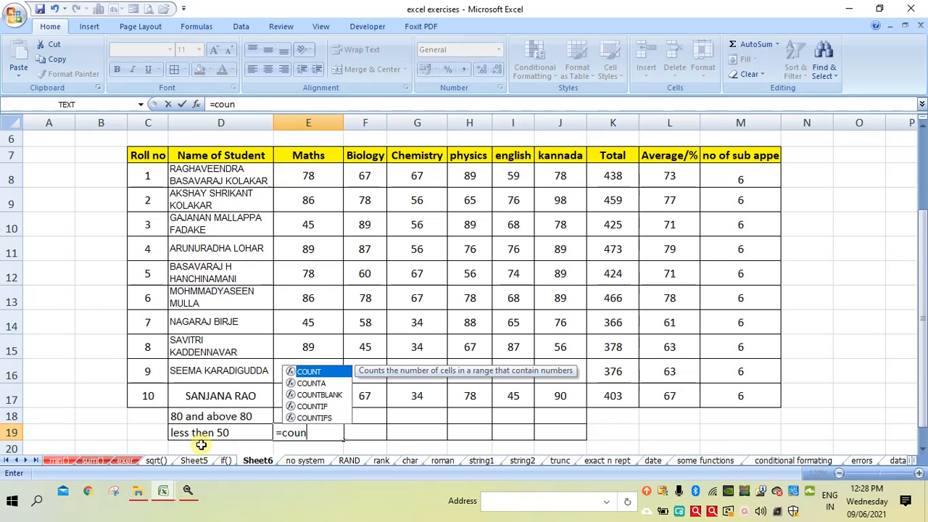
type("tif")
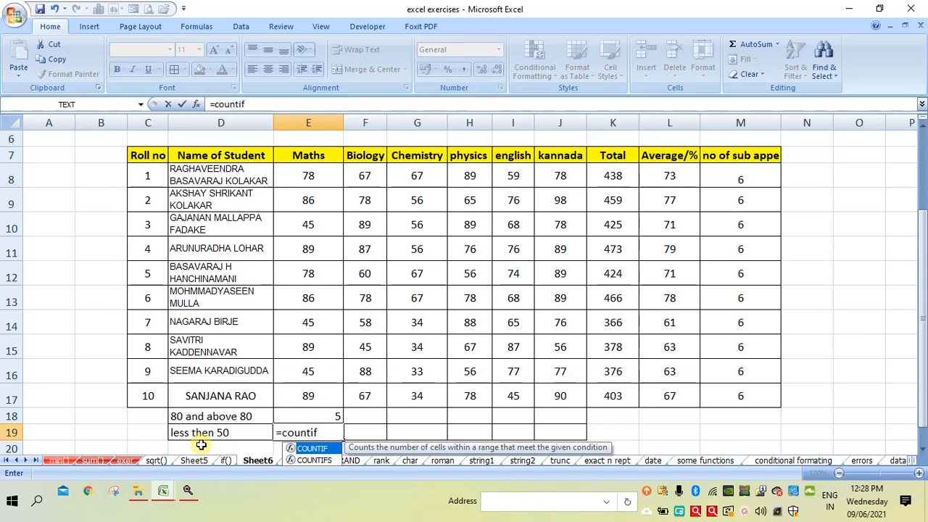
type("(")
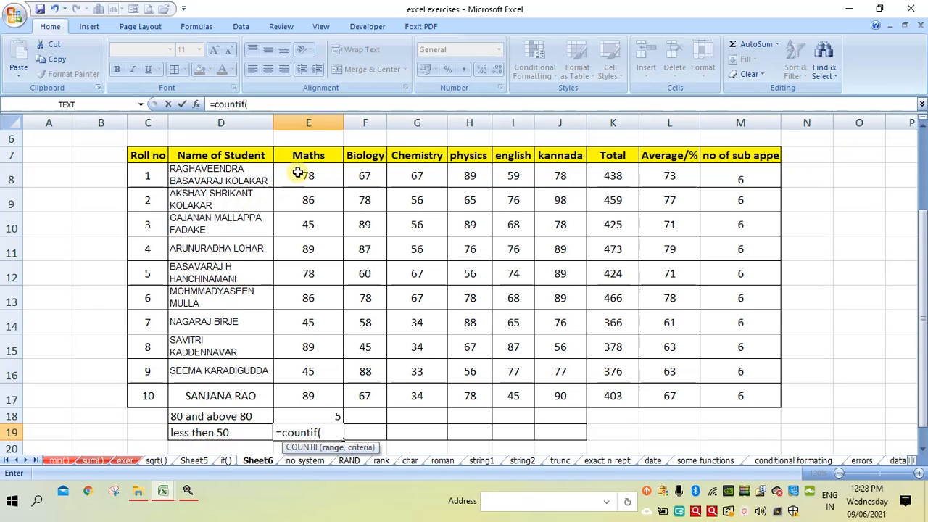
left_click_drag(303, 174, 285, 407)
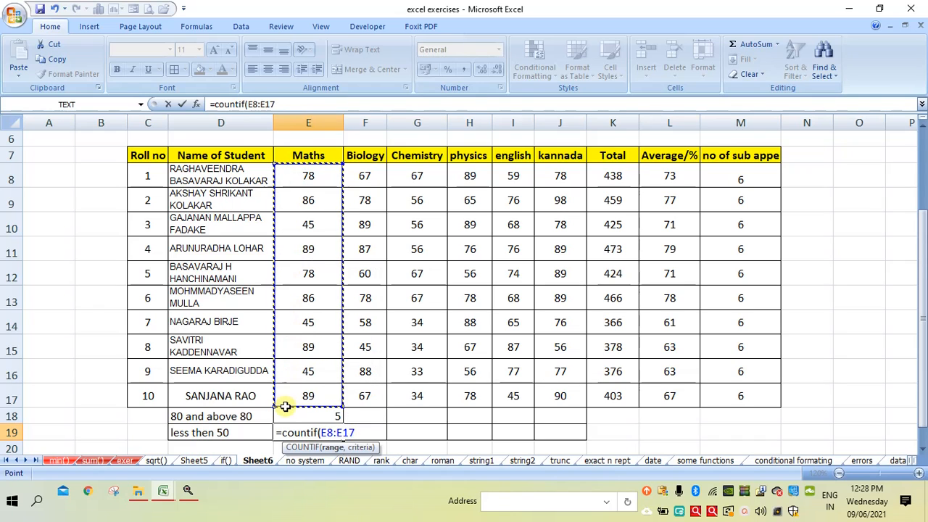
type(",")
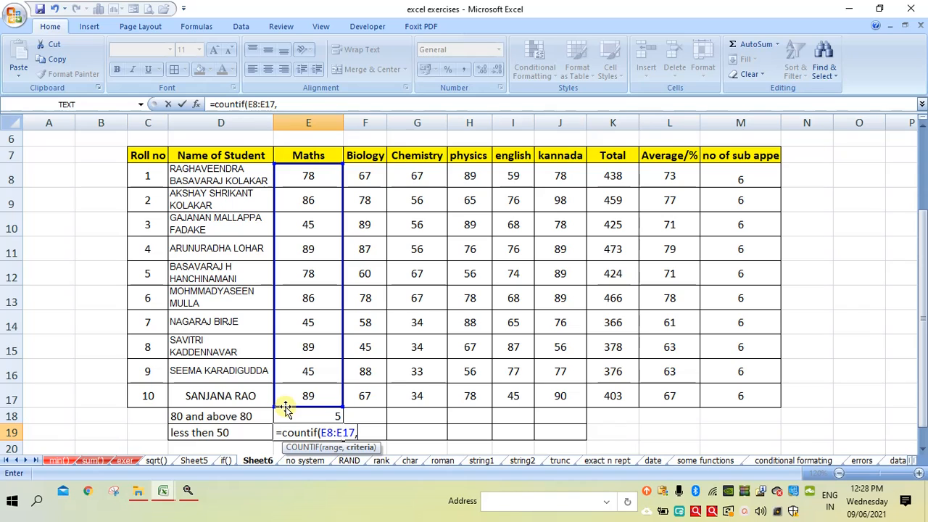
type("\"")
type(">50\"")
key("Return")
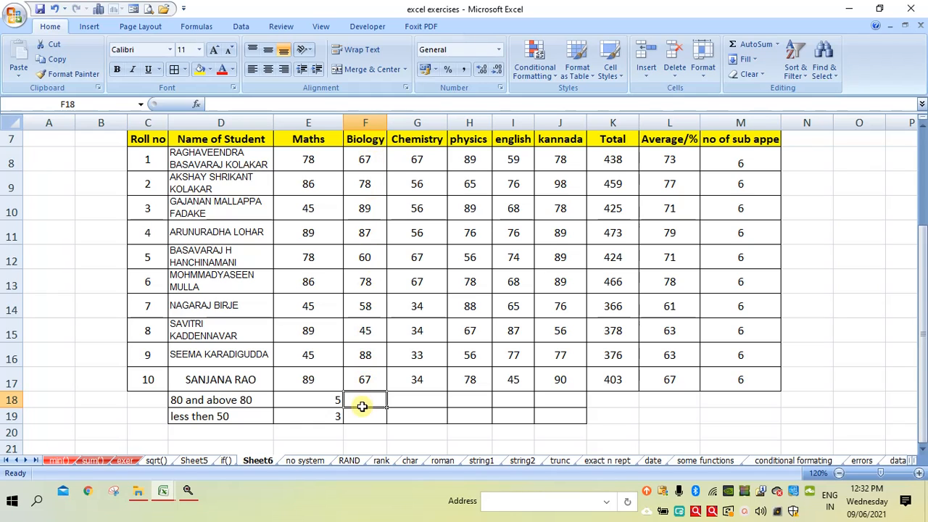
Count the Biology marks of 80 and above in F18 with the formula =COUNTIF(F8:F17,">=80")
type("=")
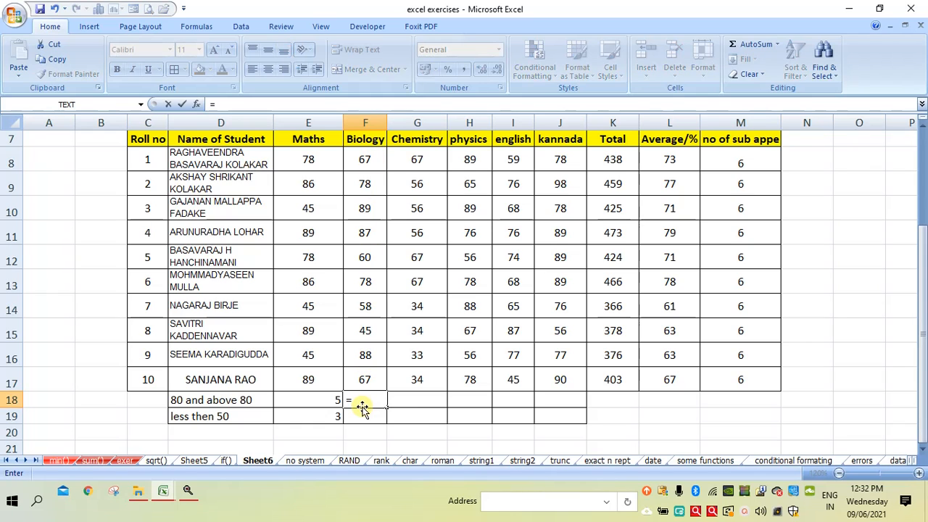
type("coun")
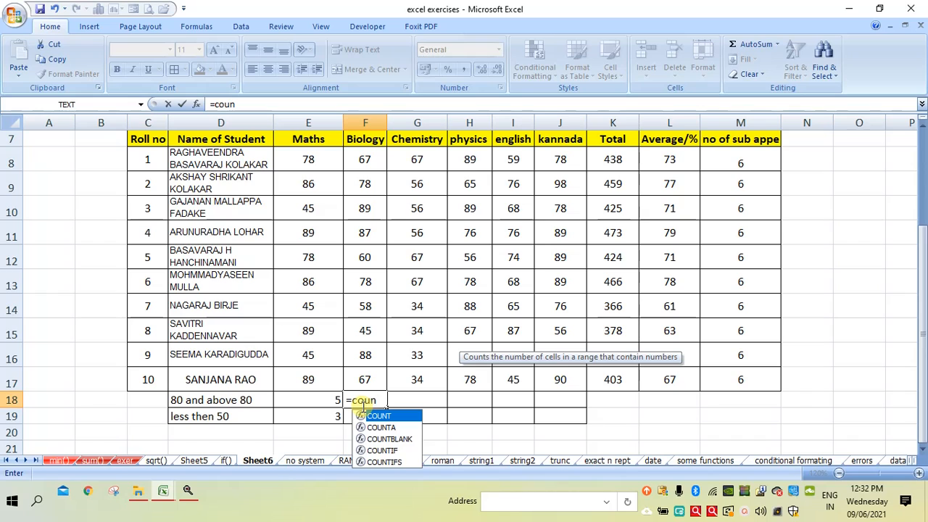
type("tif")
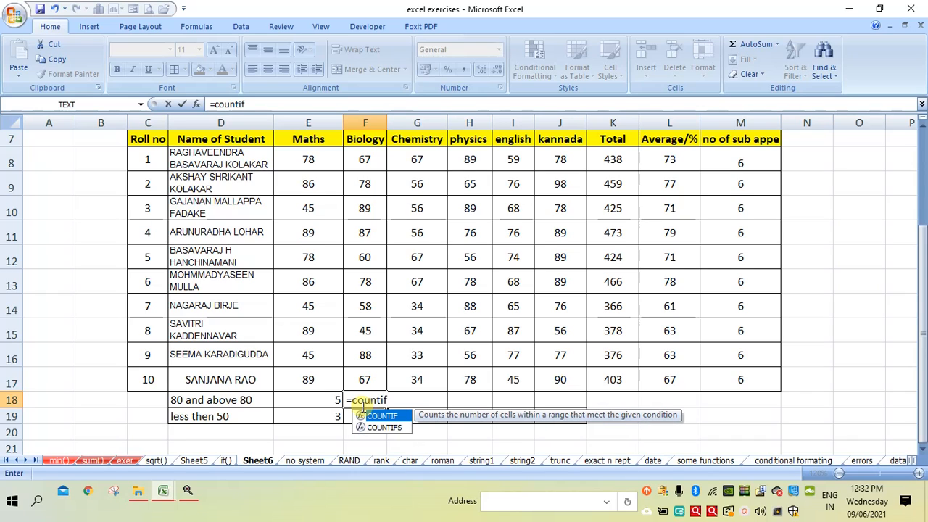
type("(")
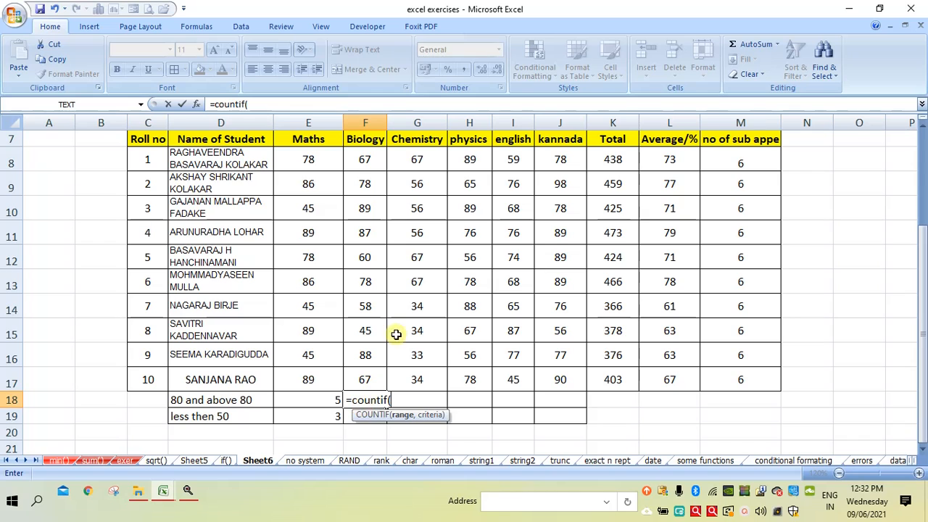
left_click_drag(368, 161, 356, 374)
type(",")
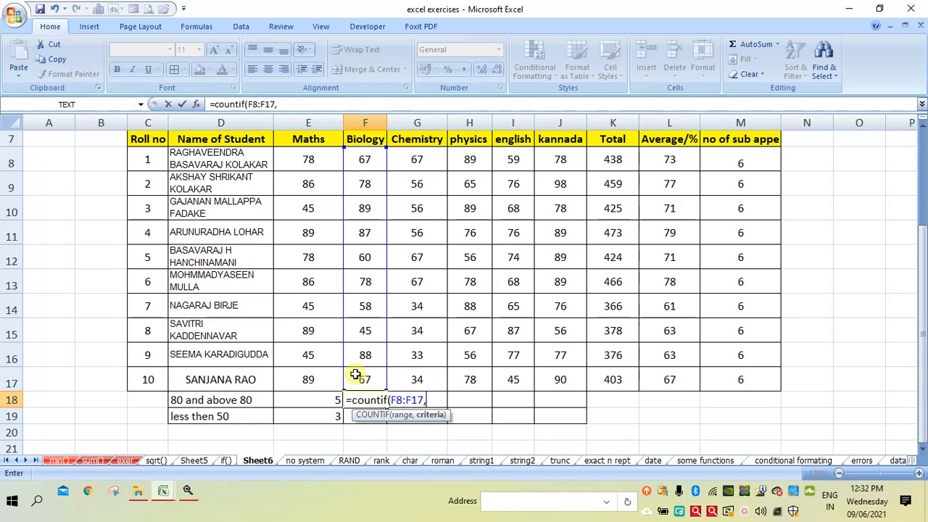
type("\">=80\"")
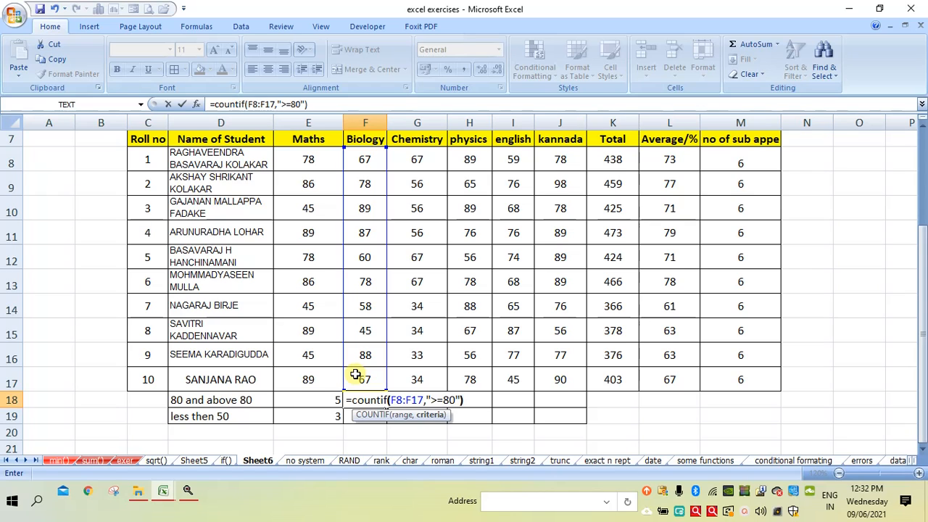
type(")")
key("Return")
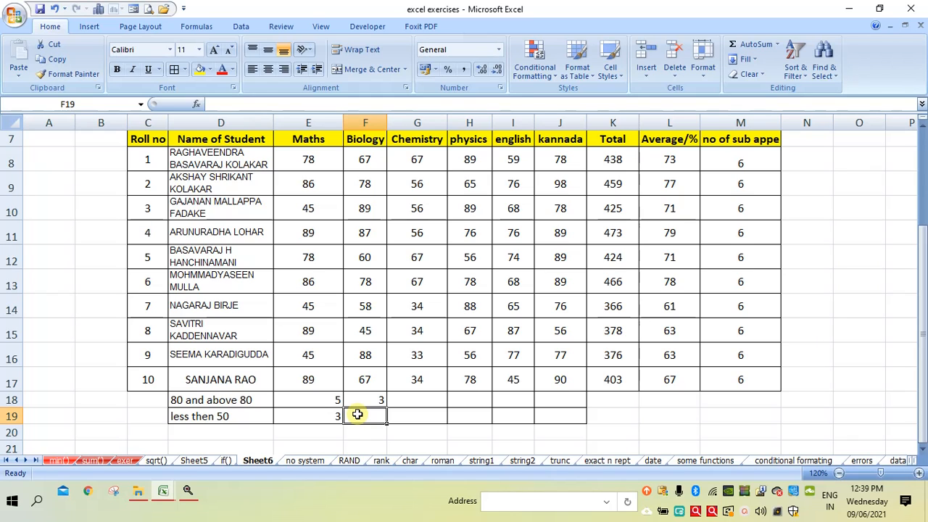
Count the Biology marks less than 50 in F19 with the formula =COUNTIF(F8:F17,"<50")
type("=")
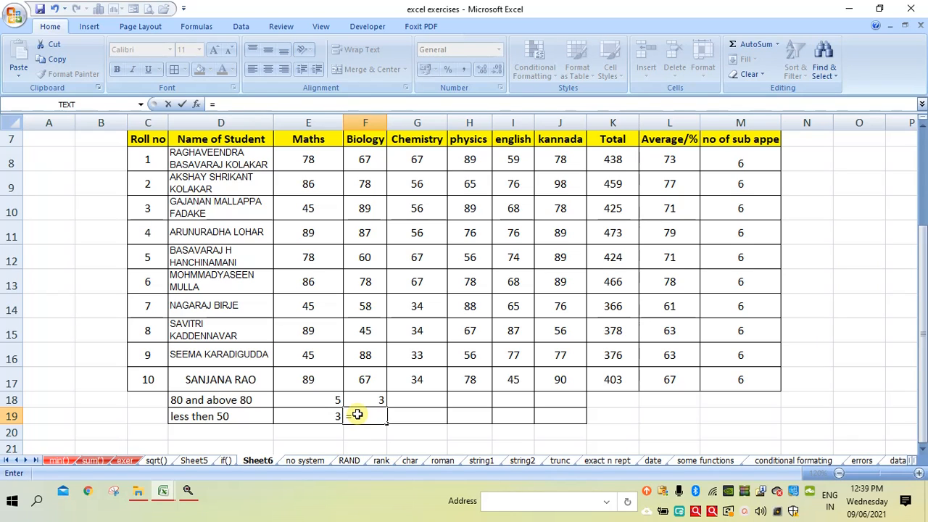
type("coun")
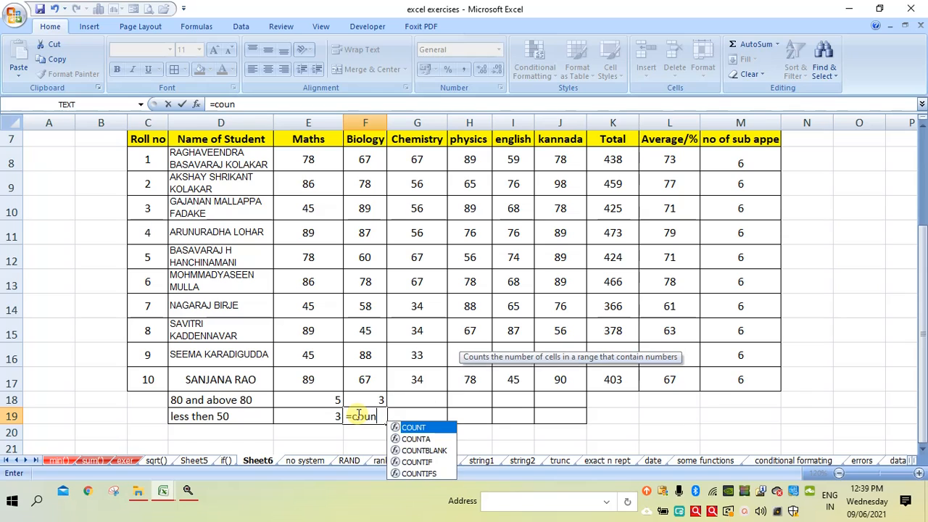
type("tif(")
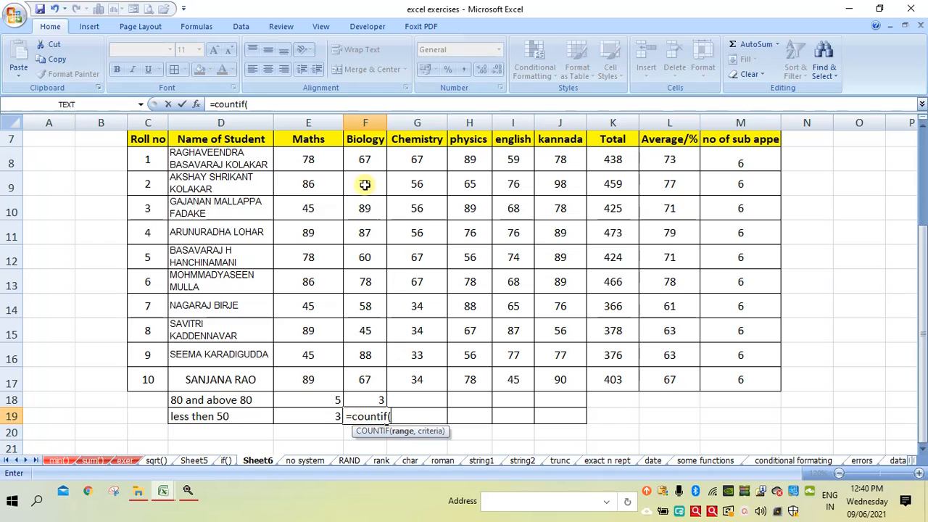
left_click_drag(365, 157, 362, 381)
type(",")
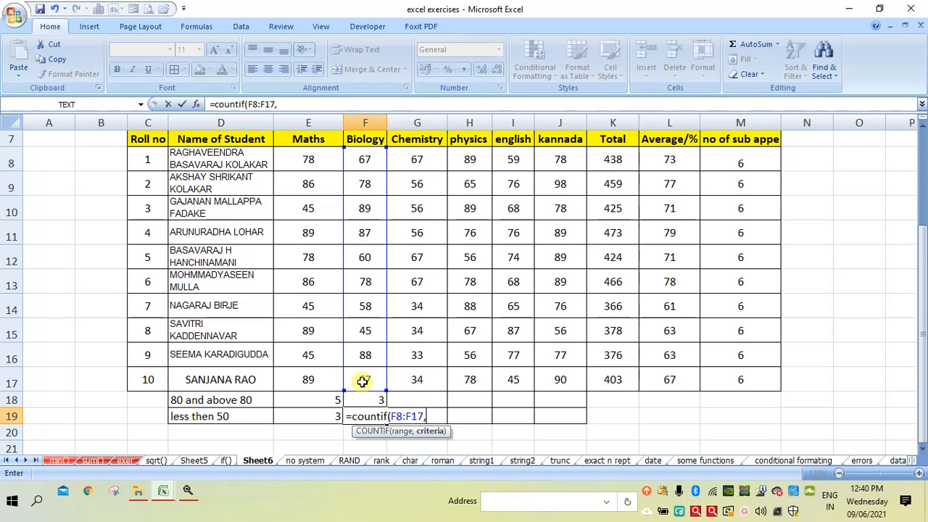
type("\"\")")
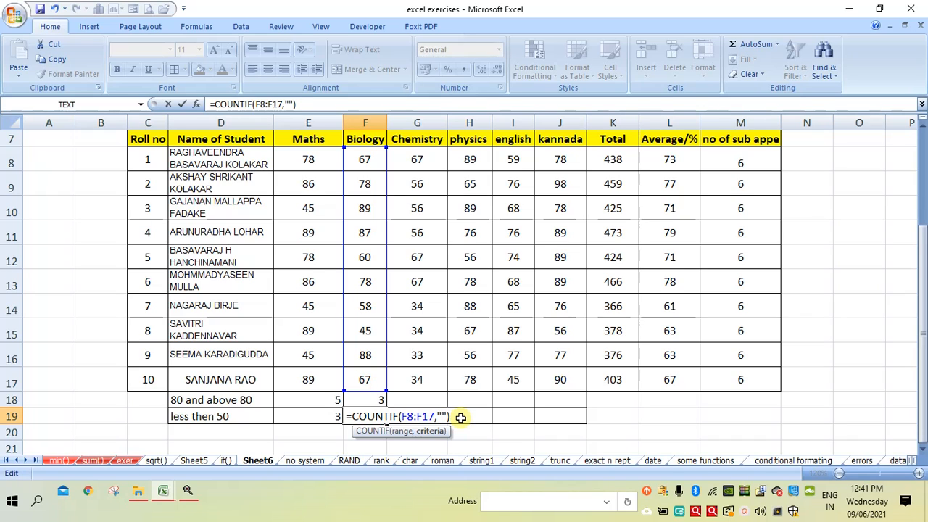
key("Left")
key("Left")
type("<50")
key("Return")
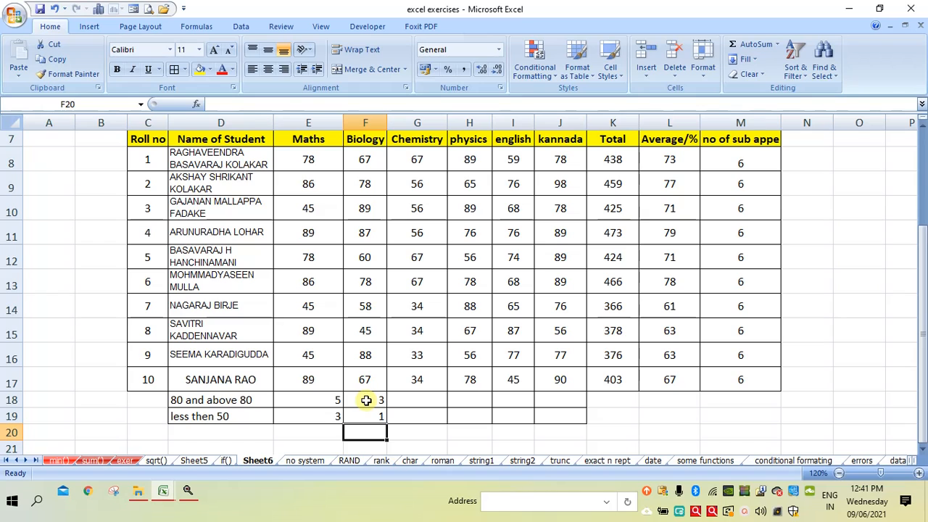
Copy the Biology COUNTIF formulas in F18 and F19 across the Chemistry, physics, english and kannada columns through column J
left_click(366, 400)
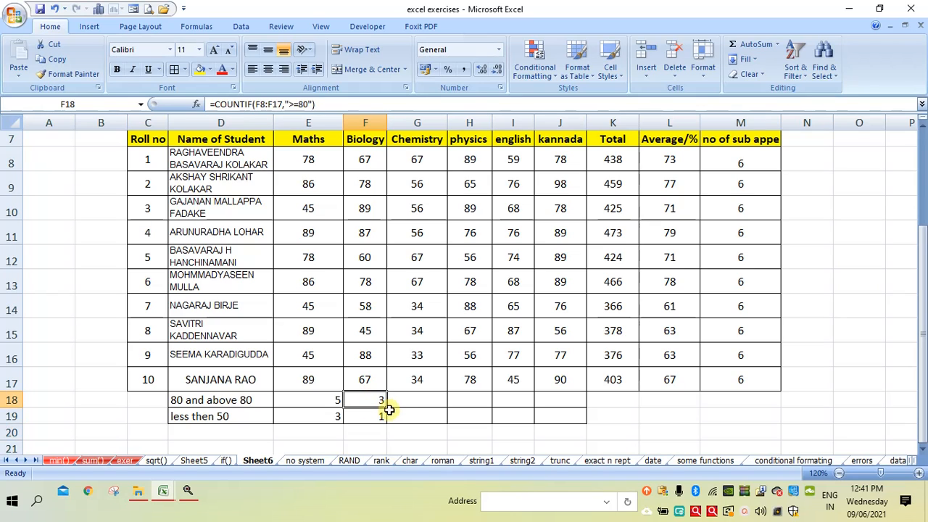
left_click_drag(389, 411, 566, 404)
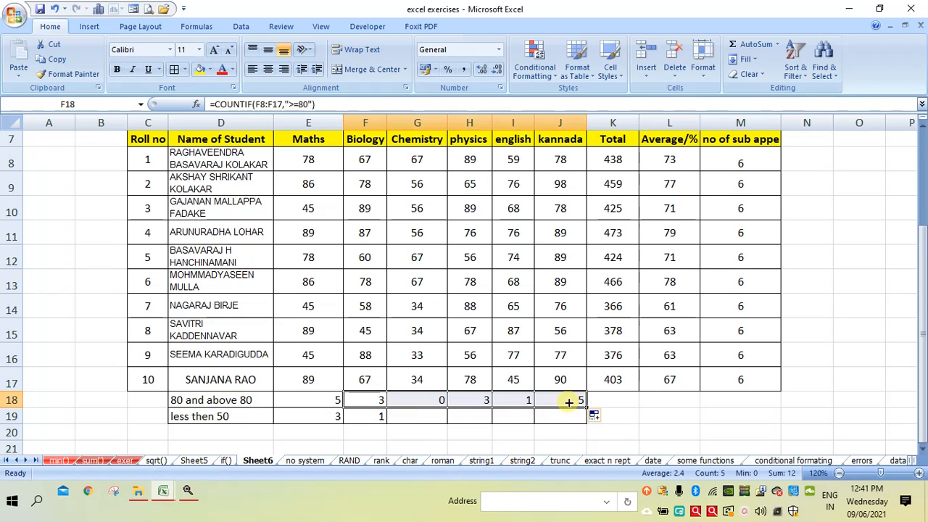
left_click(389, 419)
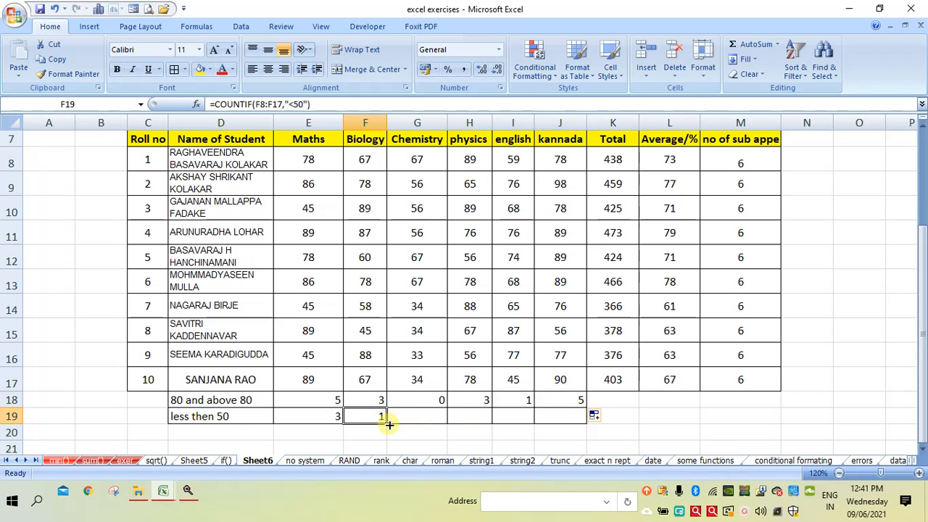
left_click_drag(390, 423, 569, 426)
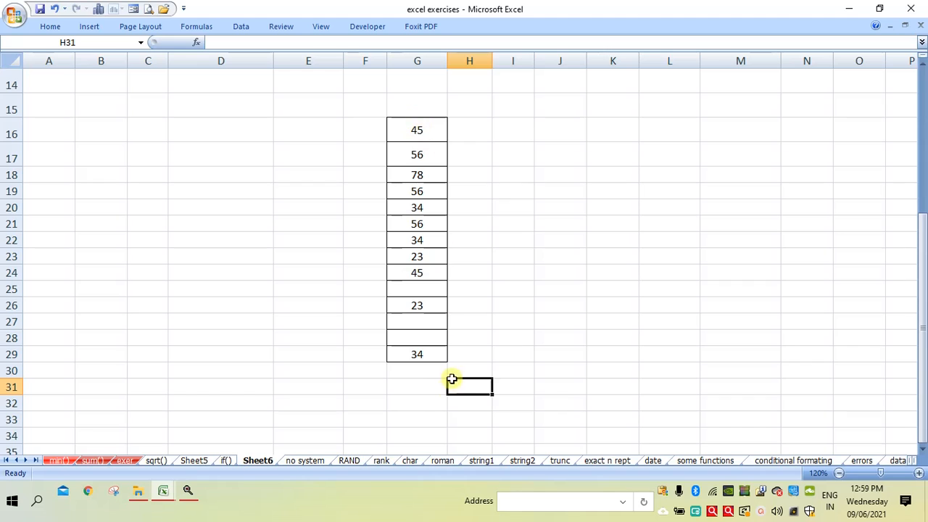
Count the empty cells among the listed numbers in G31 with the formula =COUNTBLANK(G16:G29)
left_click(406, 389)
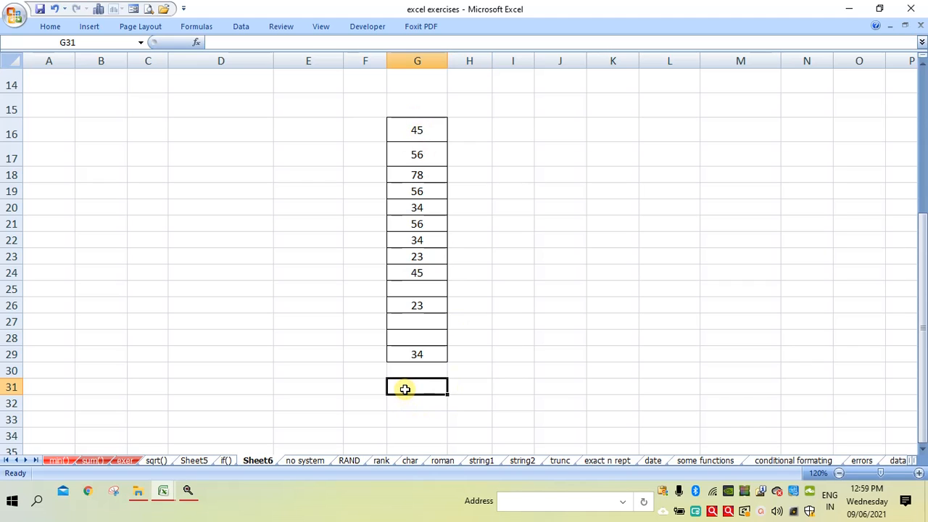
type("=c")
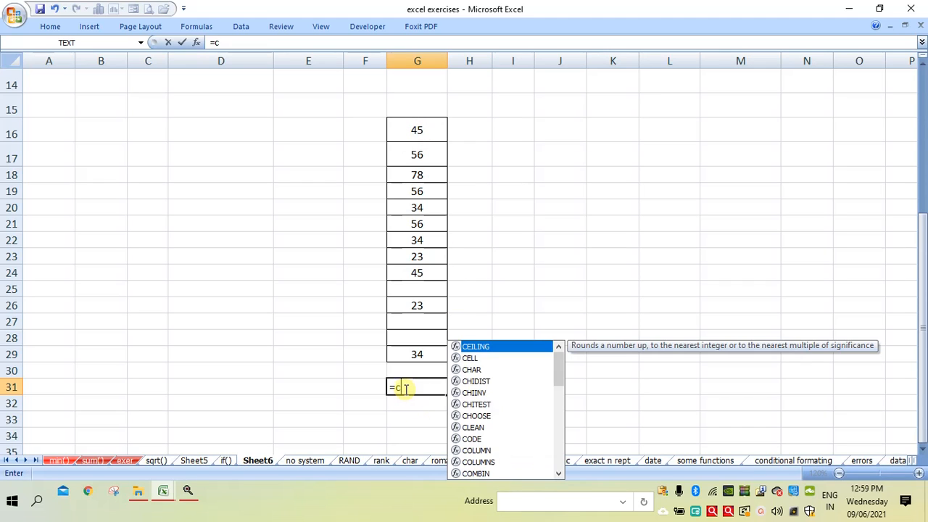
type("oun")
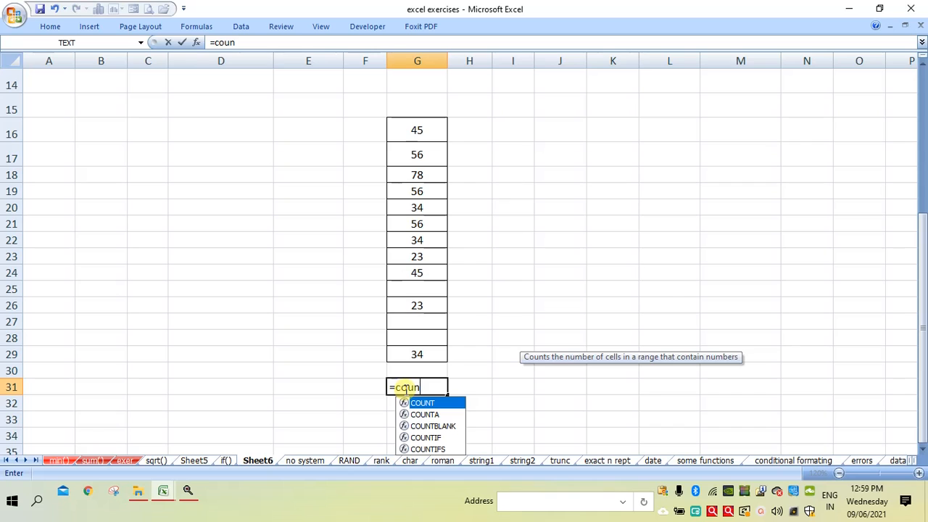
type("tblan")
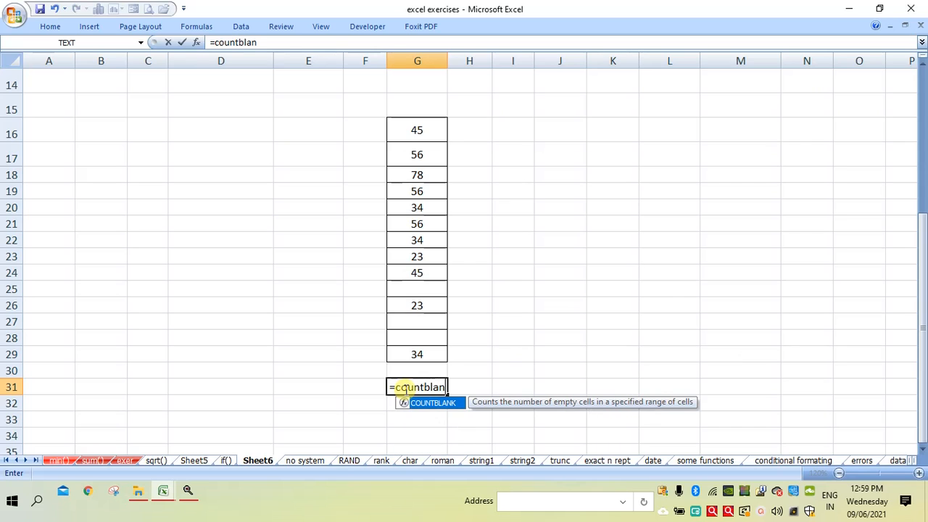
type("k(")
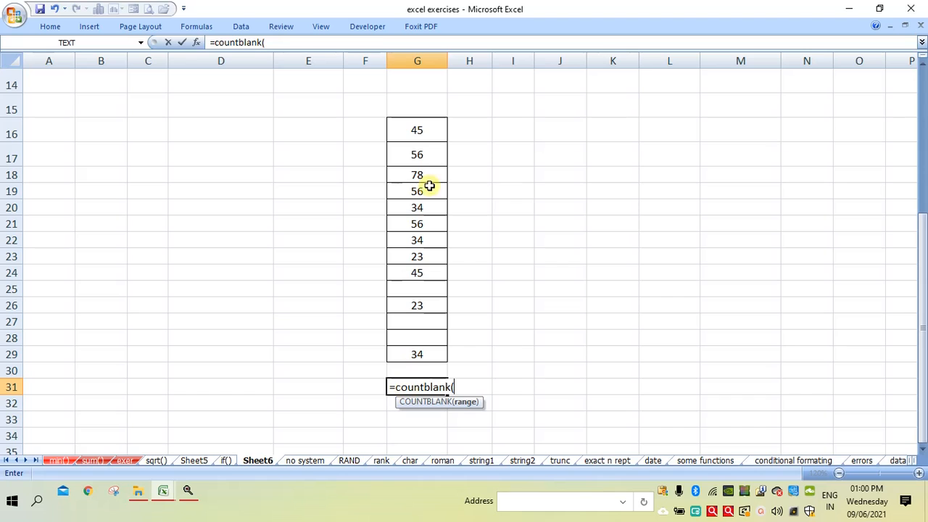
left_click_drag(421, 130, 410, 355)
type(")")
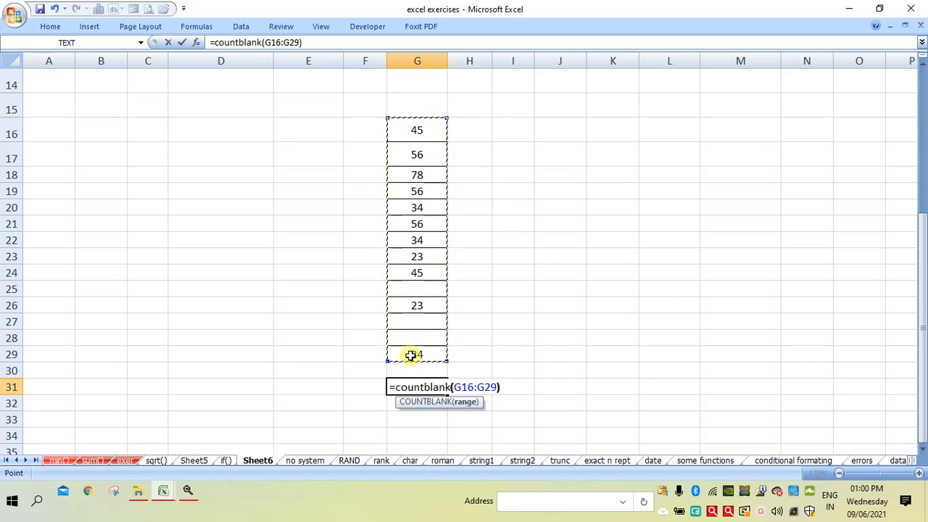
key("Return")
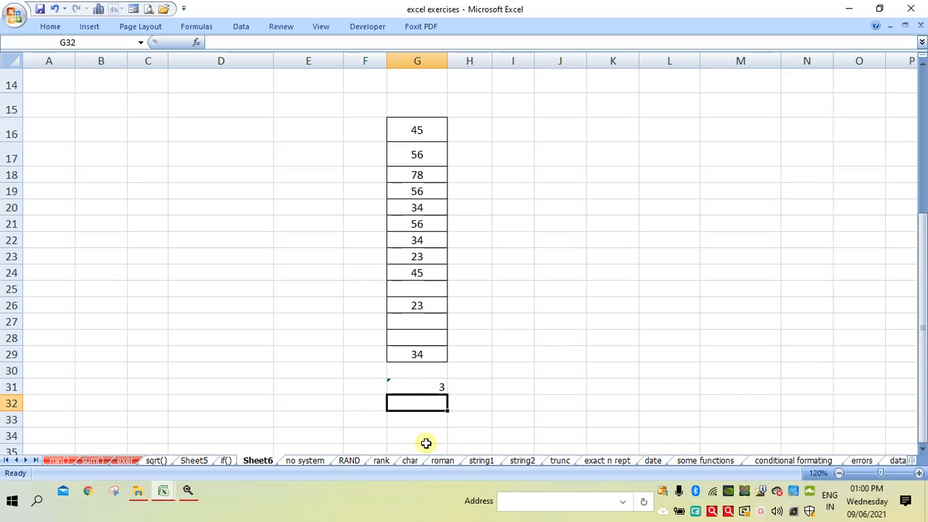